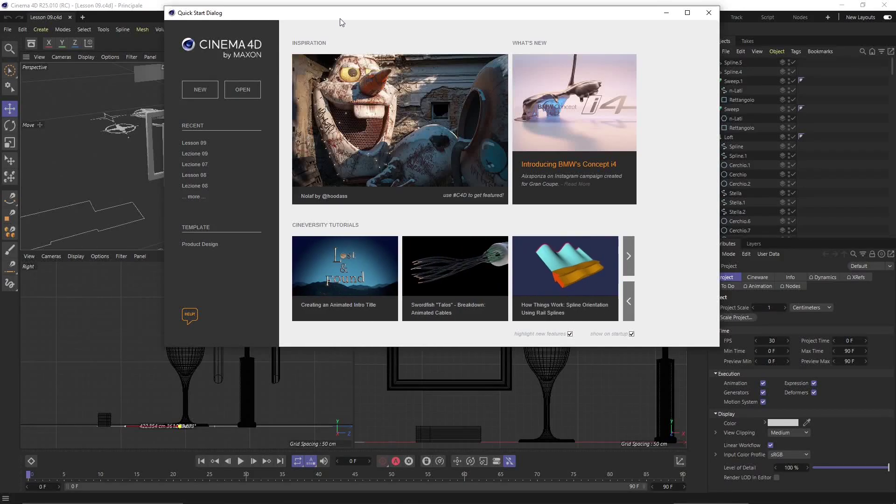
Dismiss the Quick Start dialog to reveal the Lesson 09 scene
drag(340, 18, 323, 94)
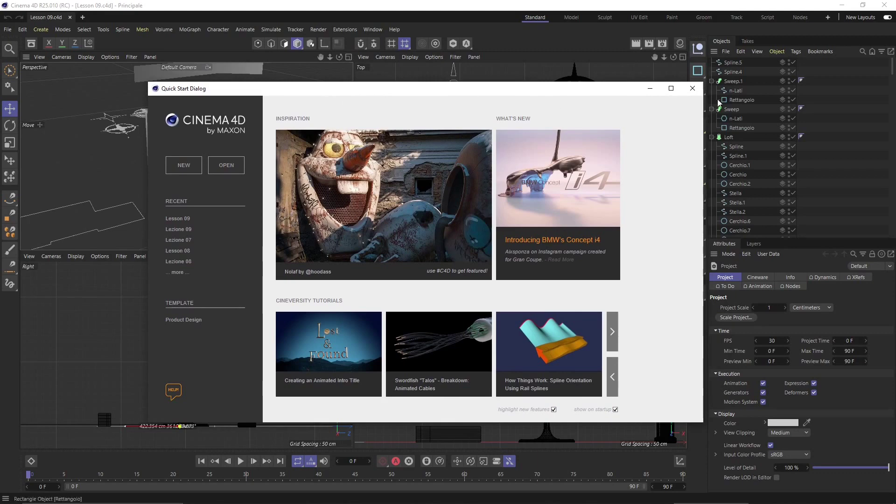
click(693, 88)
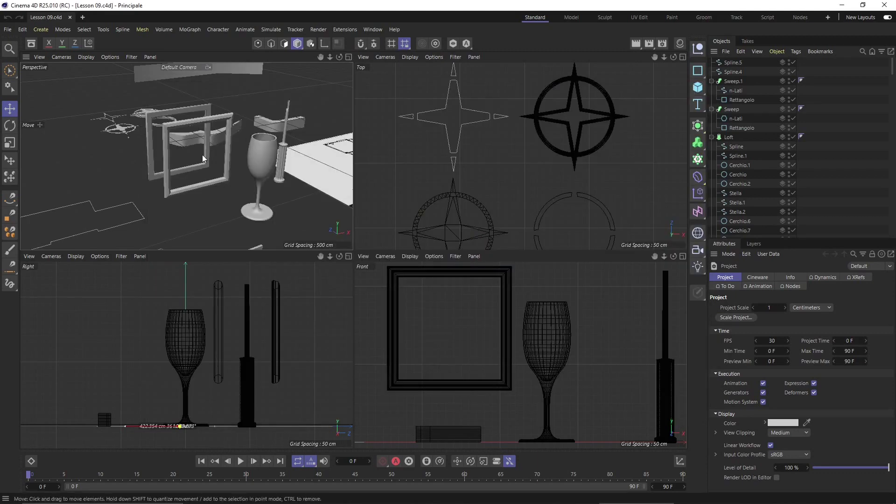
Examine the scene's frames, glass, floor plan and star-shaped graphics from several angles in the Perspective view
scroll(202, 158, down, 3)
alt+drag(203, 176, 255, 129)
scroll(171, 180, up, 6)
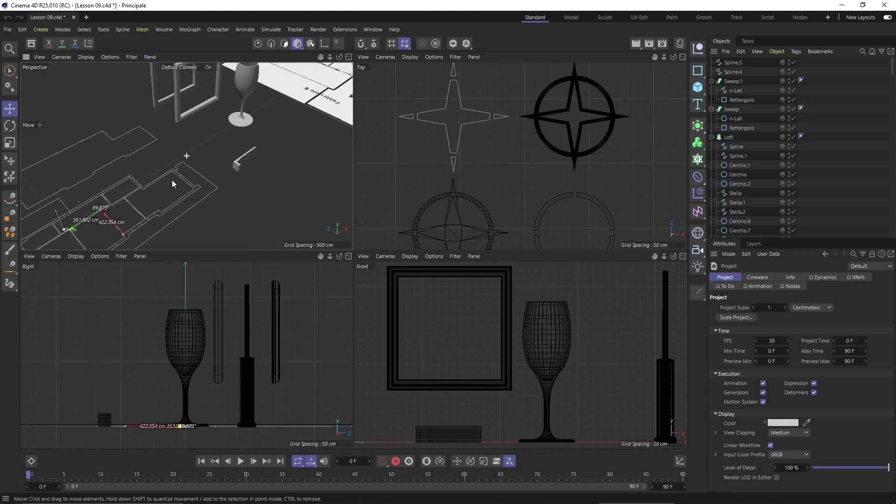
scroll(180, 141, up, 5)
scroll(180, 141, down, 10)
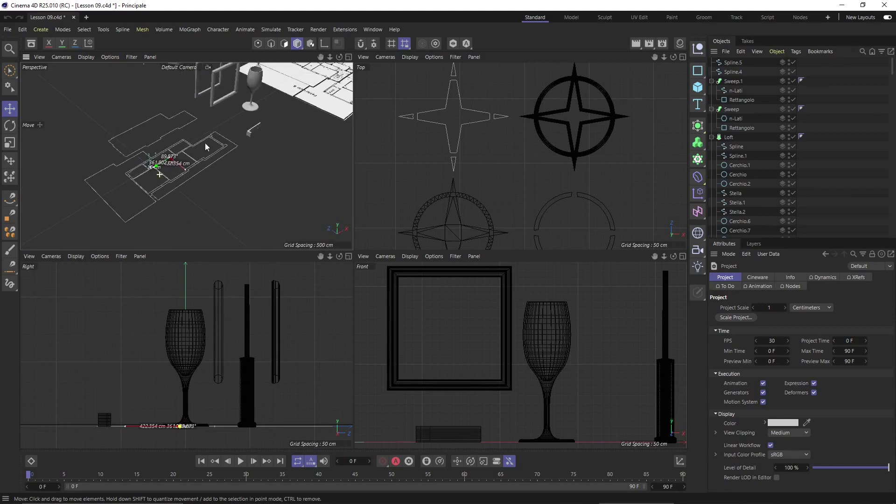
alt+drag(168, 210, 186, 177)
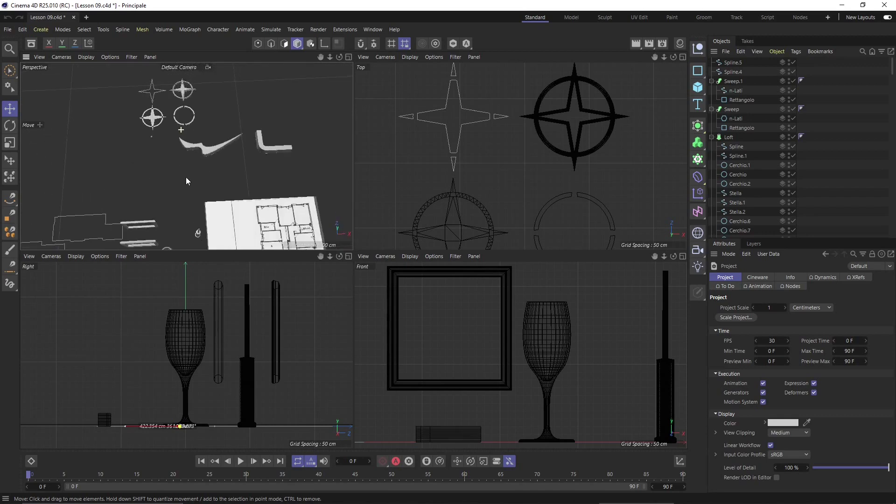
alt+drag(208, 134, 132, 150)
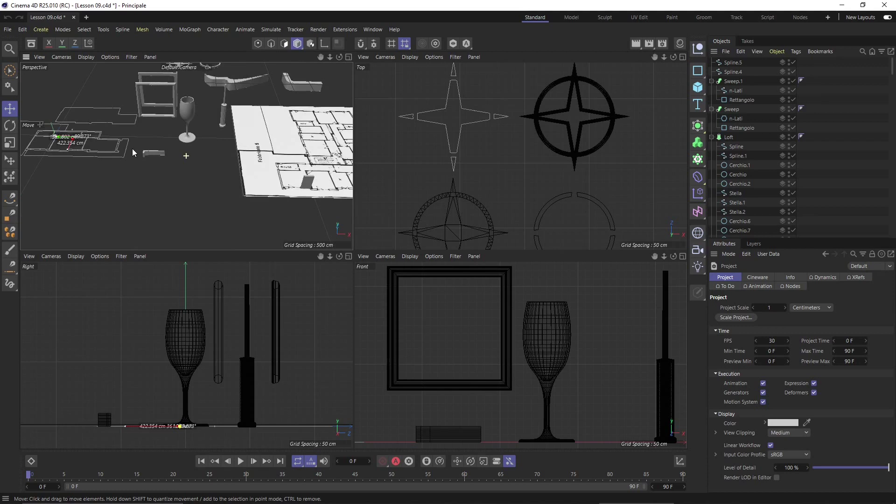
alt+drag(206, 156, 185, 84)
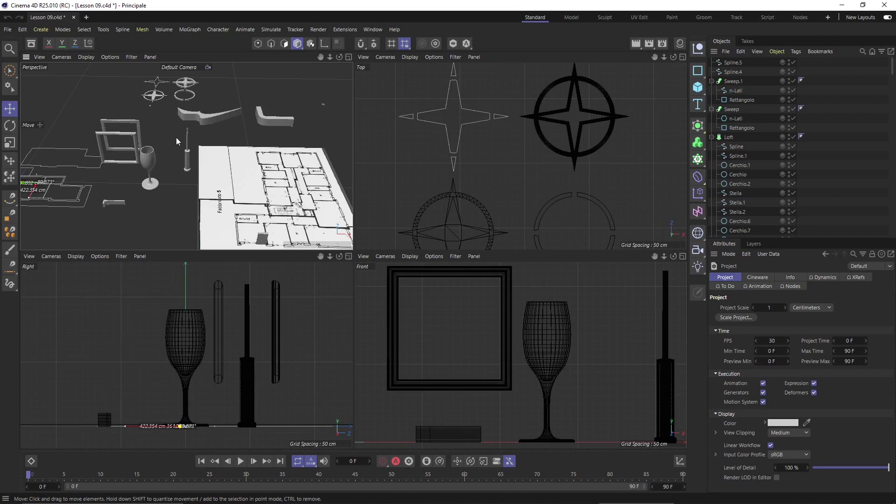
alt+drag(183, 144, 220, 152)
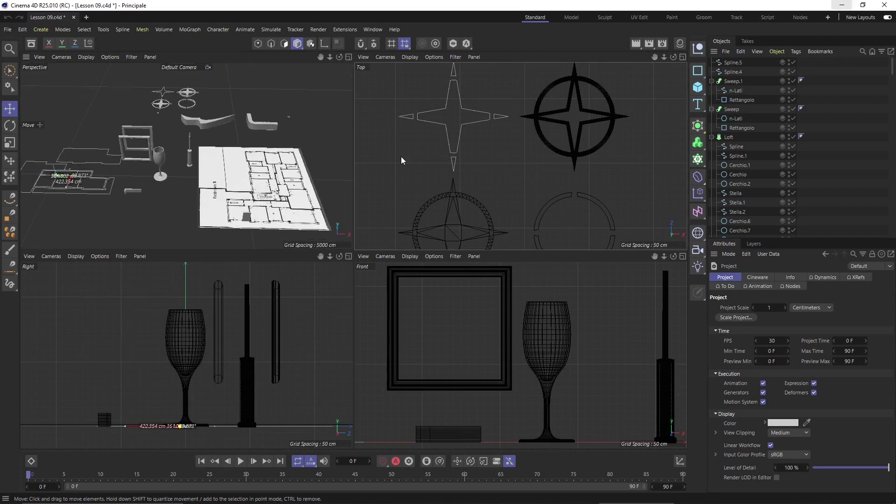
Add an Extrude generator to the scene
click(44, 31)
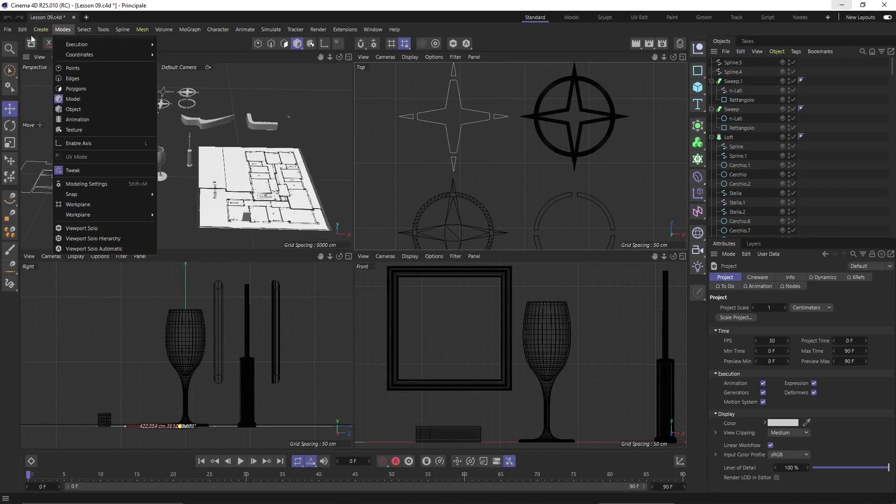
mouse_move(44, 86)
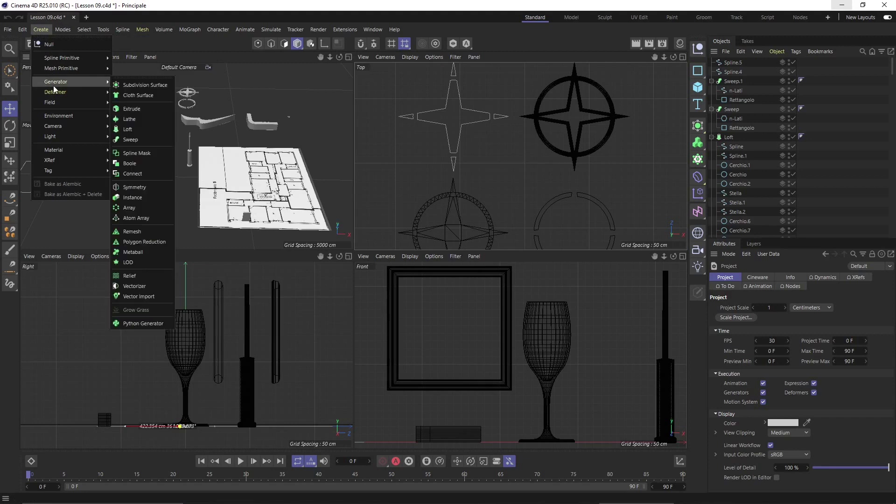
mouse_move(60, 60)
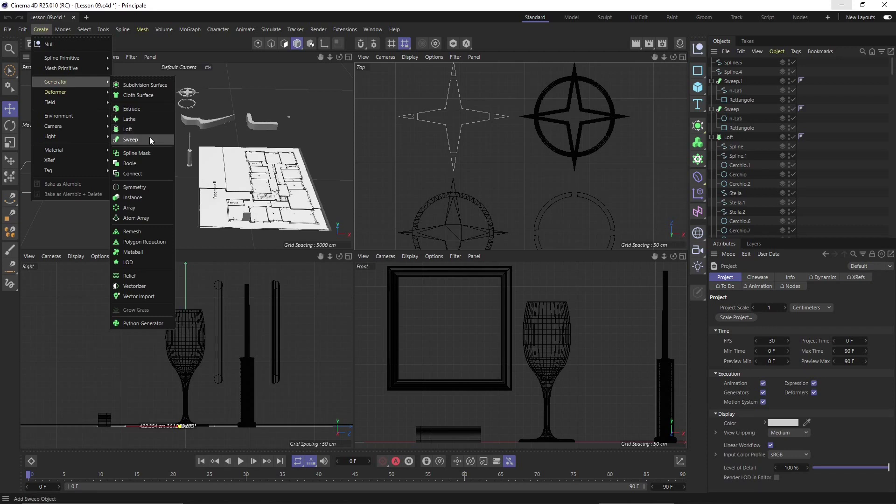
click(141, 110)
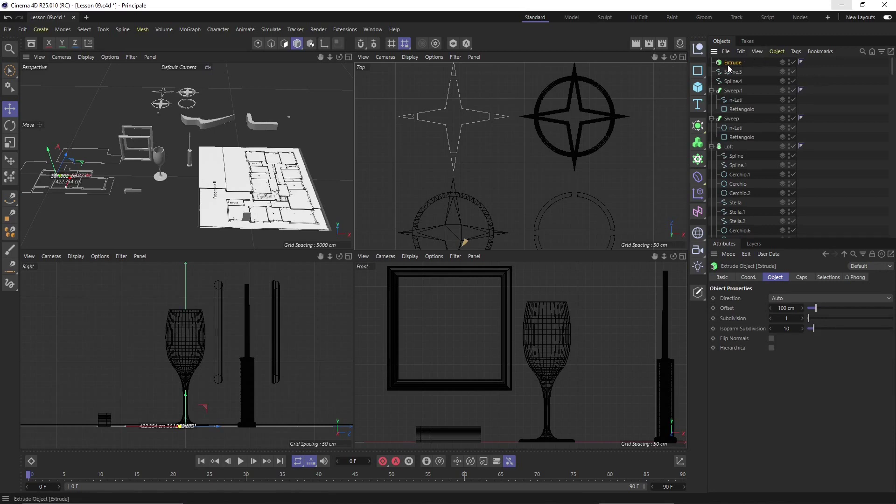
Select the star-shaped spline mask Maschera Spline.3 and inspect its Spline and Cerchio.2 children
click(465, 130)
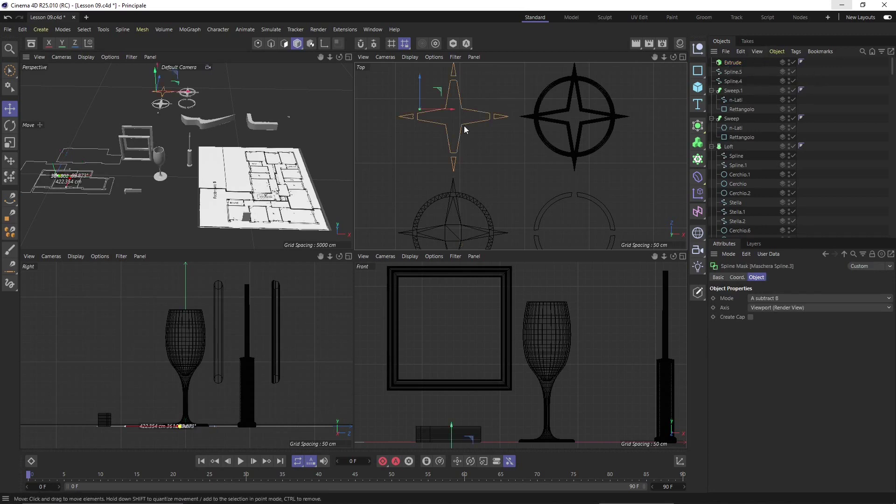
scroll(743, 139, down, 5)
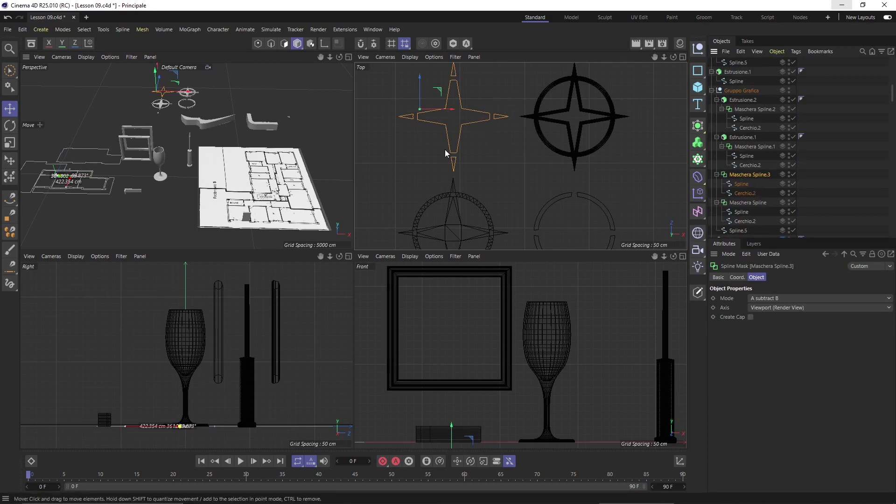
key(o)
click(743, 185)
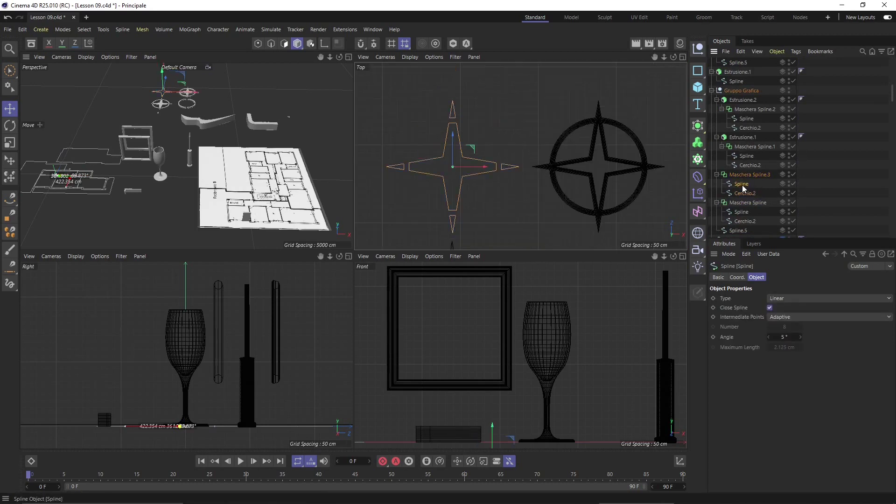
click(746, 194)
click(746, 194)
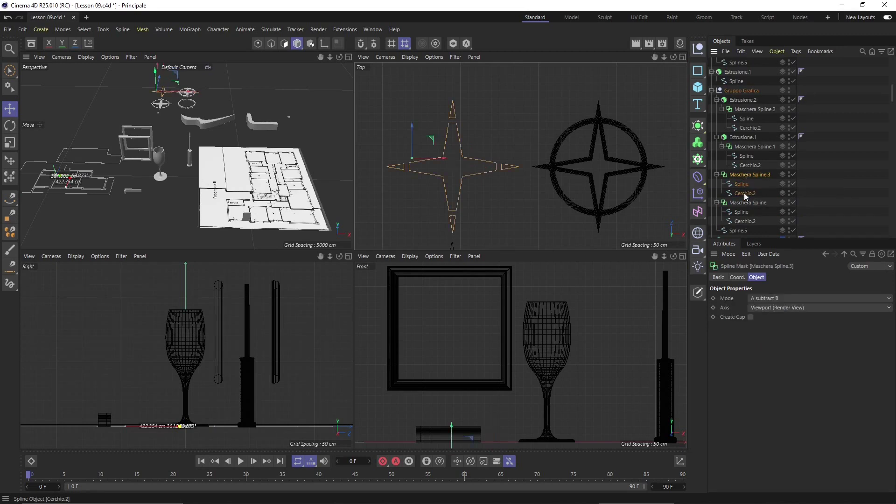
click(745, 185)
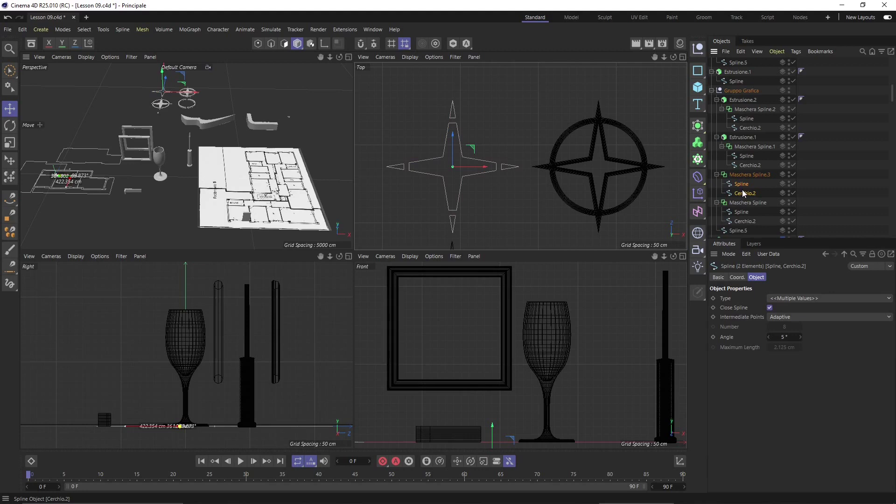
ctrl+click(747, 194)
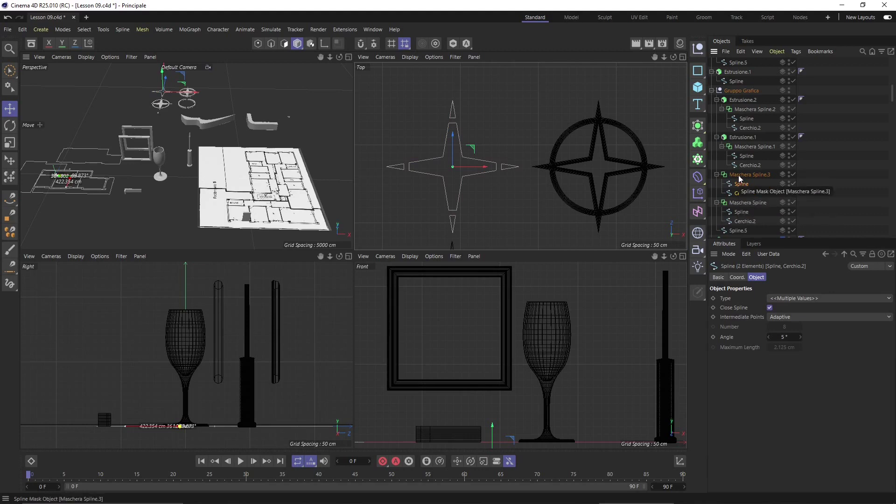
click(743, 176)
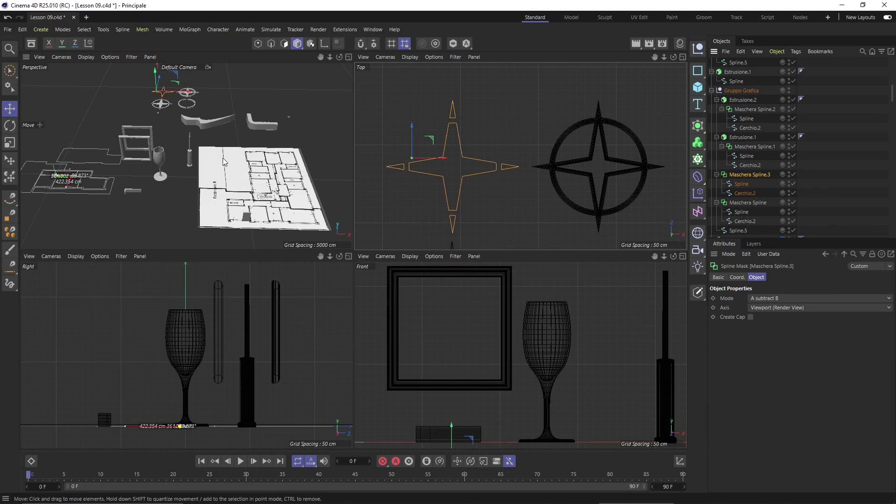
Select the wing-shaped spline in the Top view and collapse the Gruppo Grafica group in the object hierarchy
alt+drag(224, 162, 246, 147)
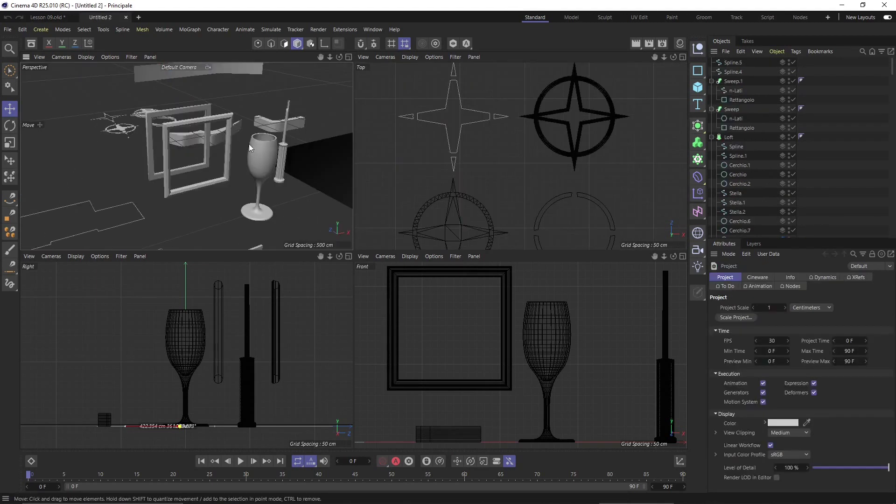
scroll(424, 146, down, 6)
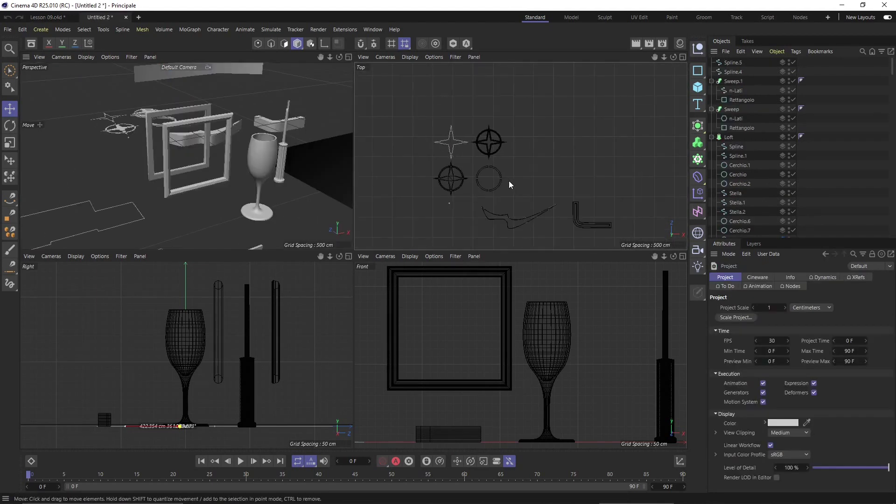
scroll(541, 193, up, 3)
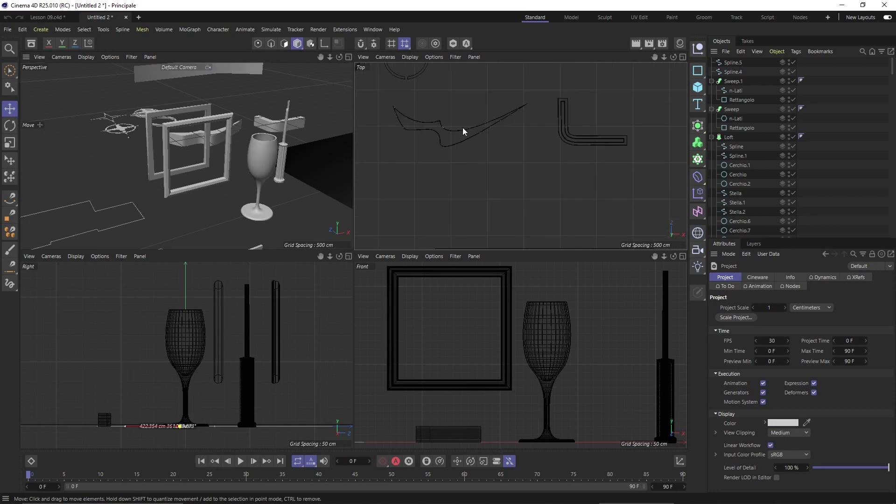
click(464, 128)
scroll(446, 135, up, 4)
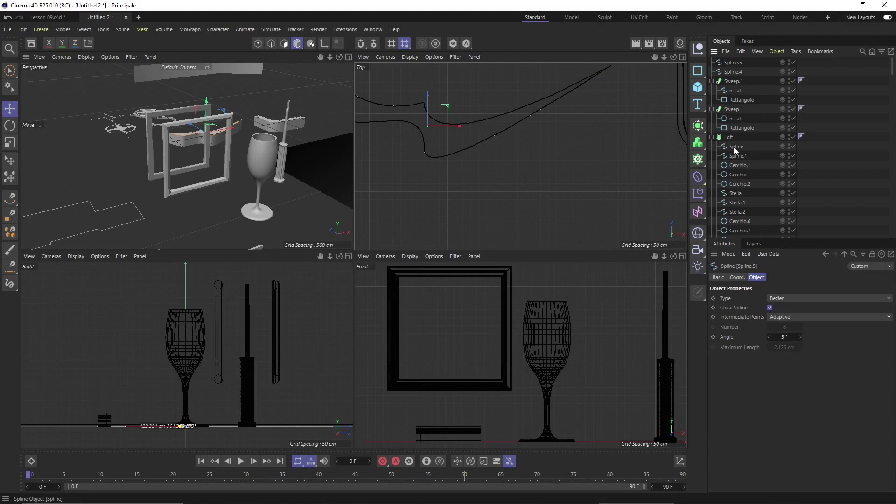
scroll(747, 148, down, 10)
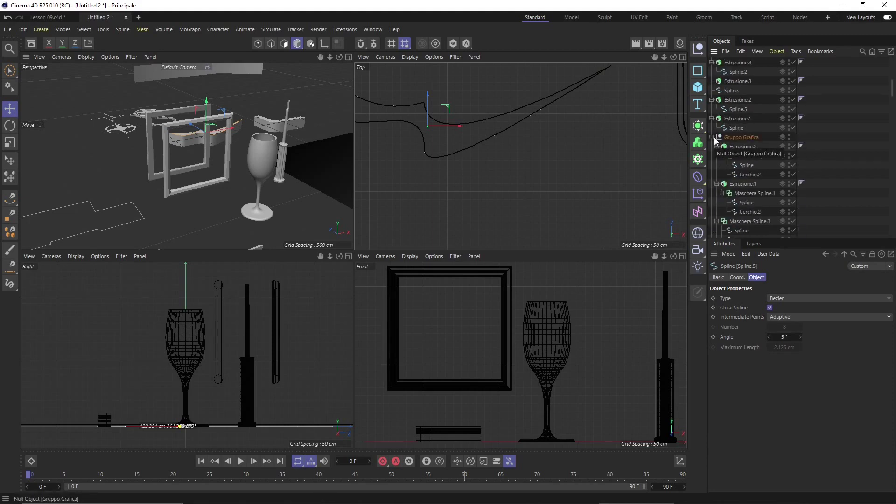
click(712, 138)
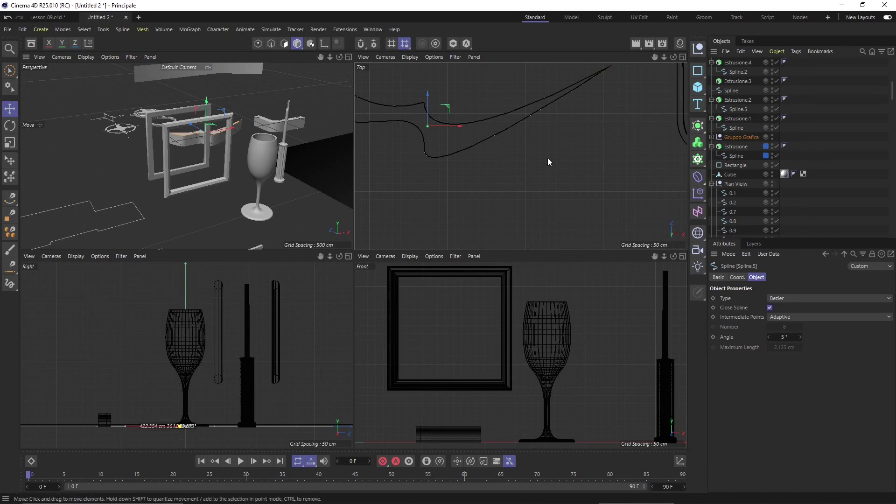
Take Spline.5 out of the Estrusione.2 generator, placing it directly above the generator as a separate object
click(487, 118)
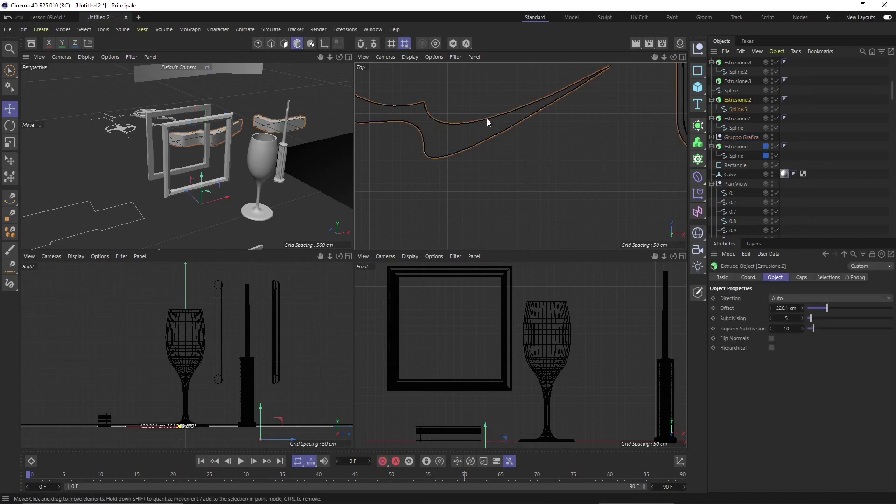
click(736, 108)
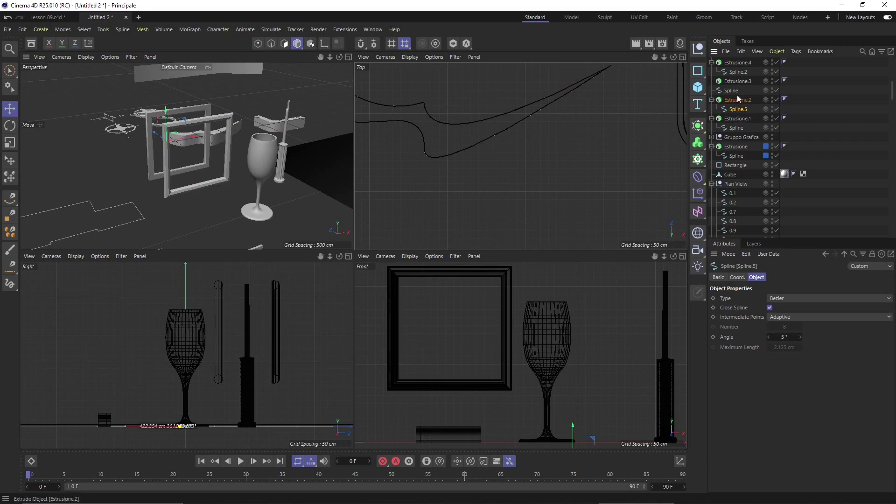
drag(742, 113, 741, 97)
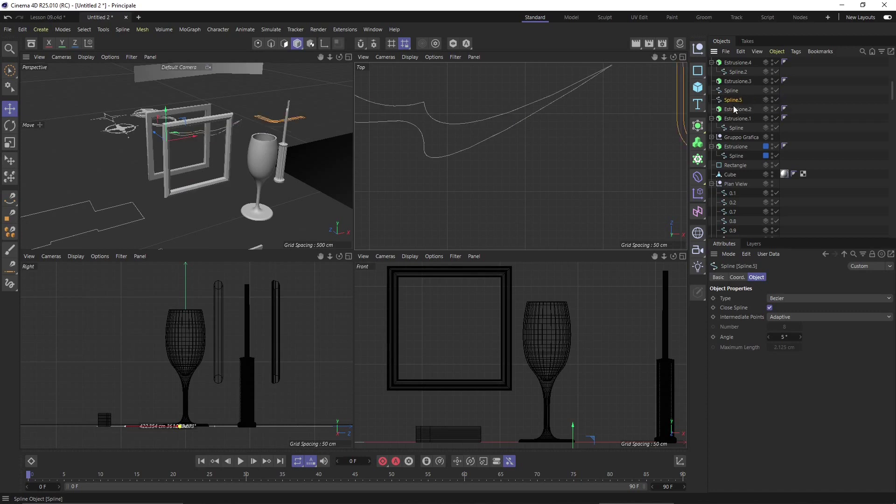
scroll(513, 135, down, 3)
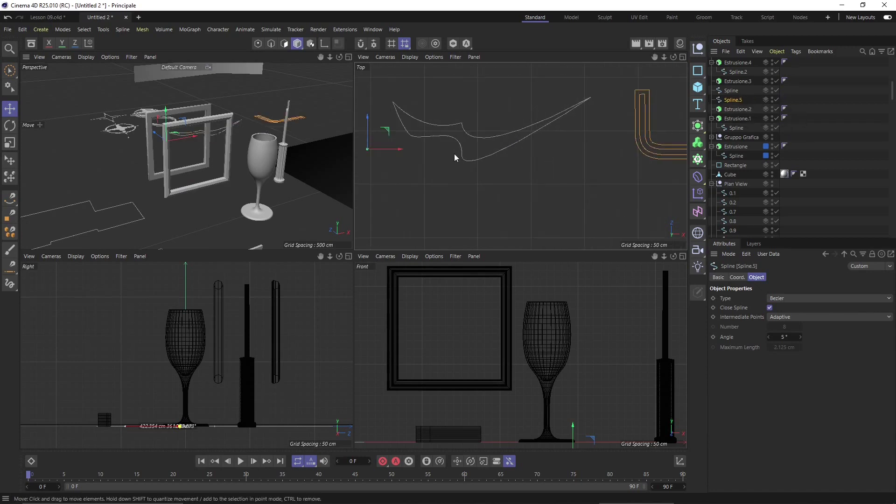
Move the Gruppo Grafica group's wing-shaped spline away from the other wing outline, ending with a shift of about 280 cm
alt+drag(142, 164, 211, 126)
click(159, 169)
scroll(211, 126, down, 5)
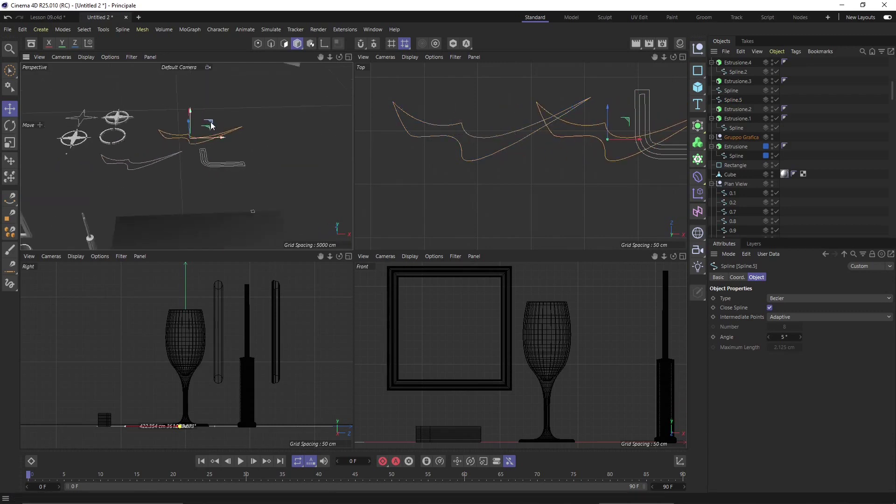
scroll(197, 125, up, 4)
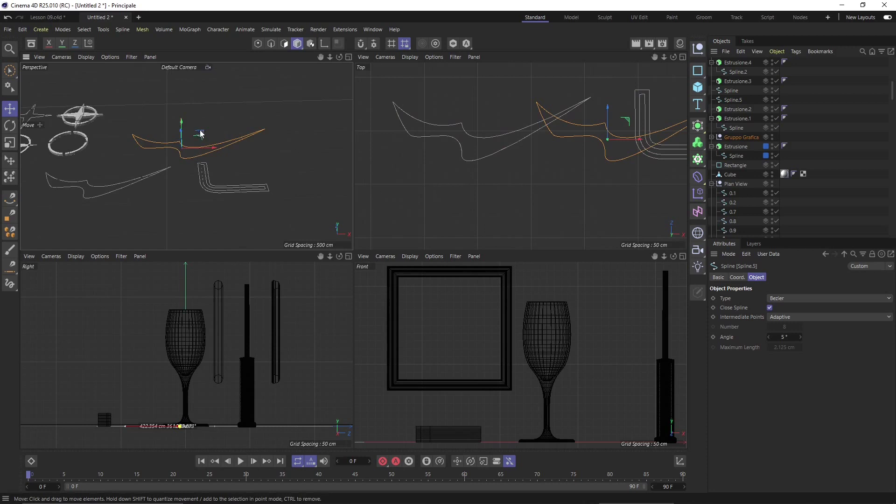
drag(202, 135, 216, 121)
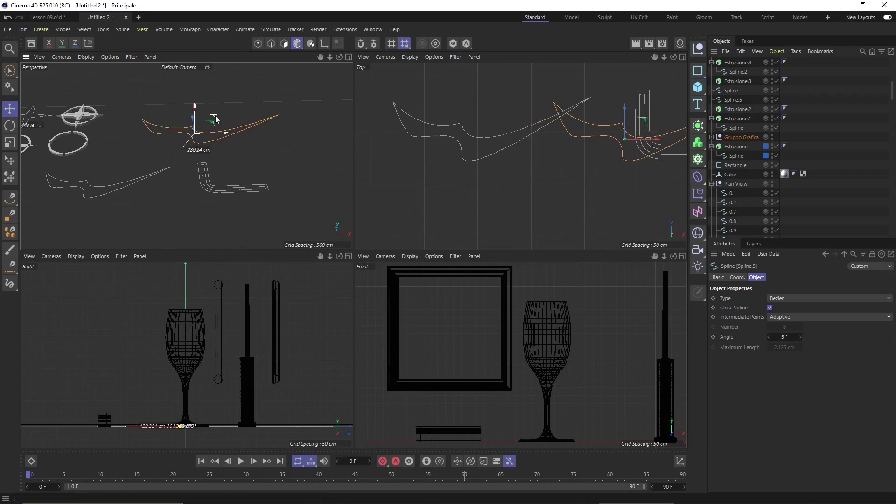
Take Spline.5 out of the expanded Gruppo Grafica group and place it at the very start of the object hierarchy
click(712, 137)
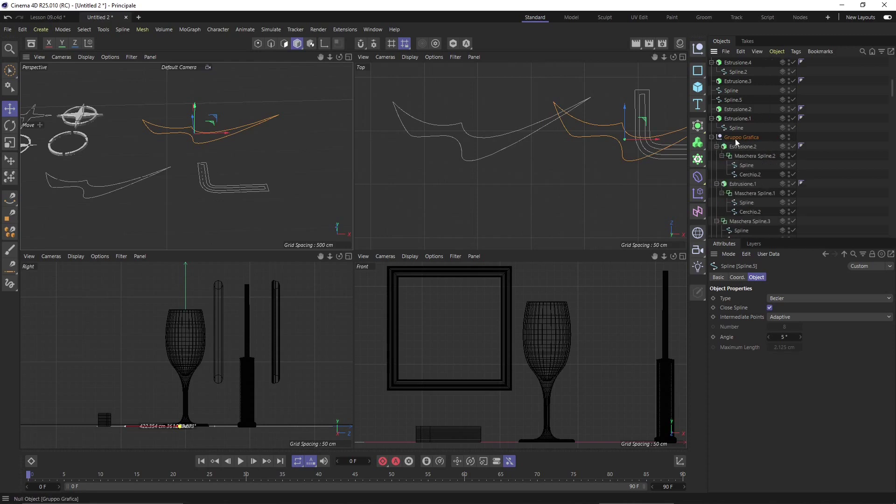
scroll(744, 142, down, 5)
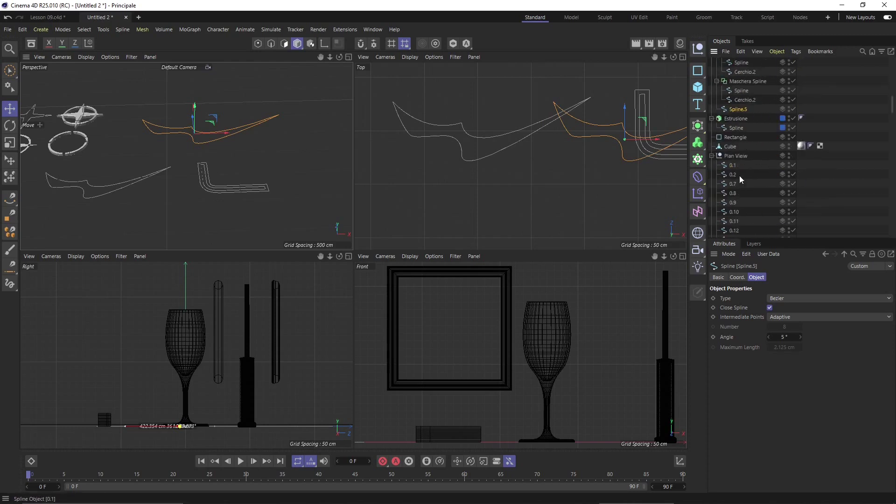
scroll(740, 182, up, 4)
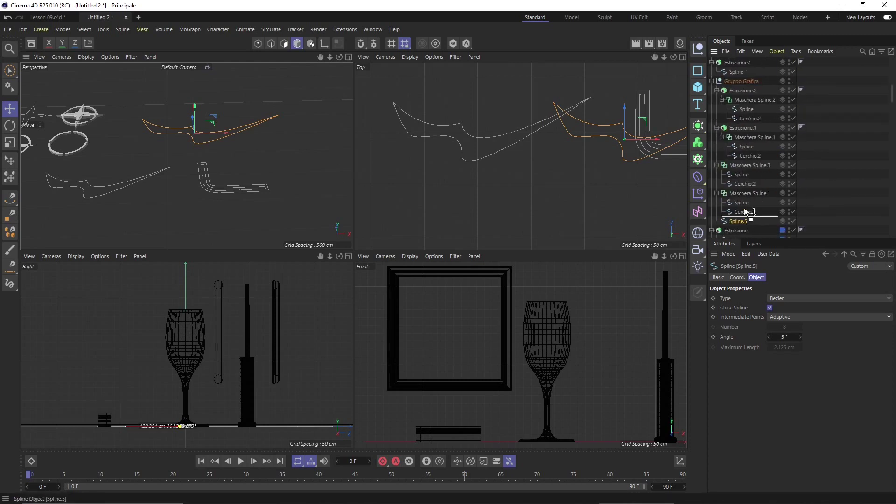
drag(746, 211, 773, 73)
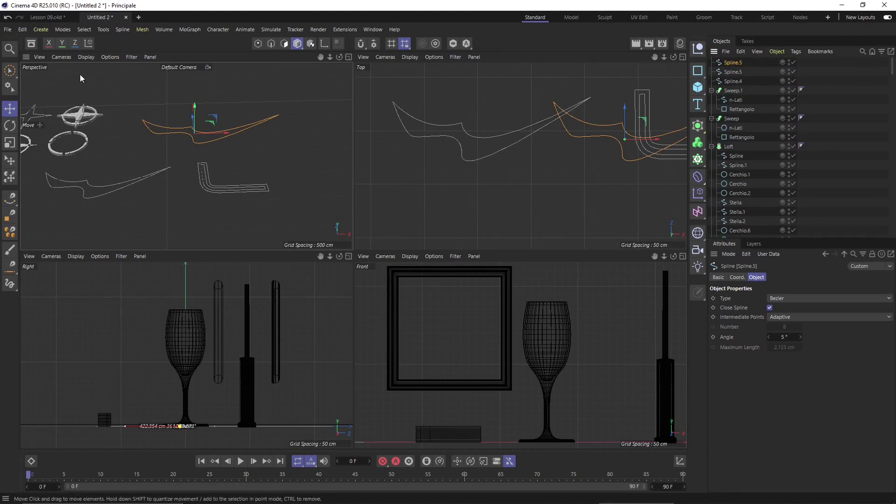
Detach the generator commands as a floating palette and add an Extrude generator to the scene
click(41, 30)
mouse_move(93, 82)
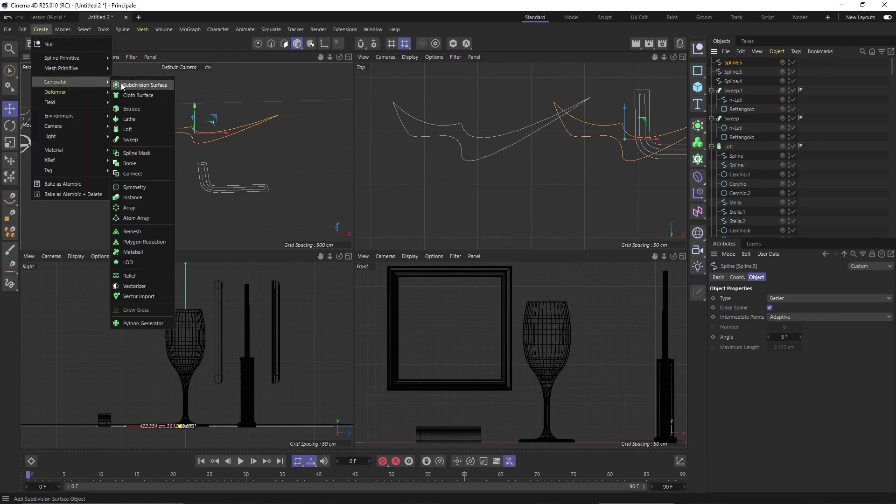
click(142, 77)
drag(143, 79, 339, 132)
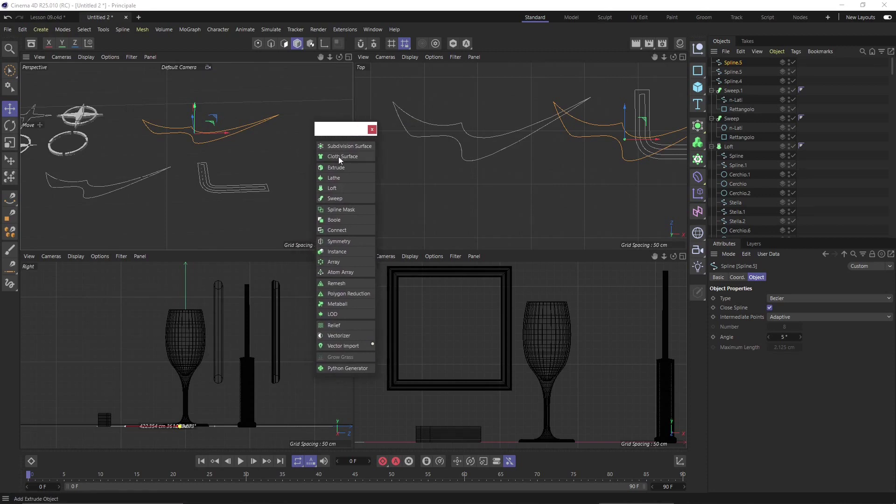
click(338, 171)
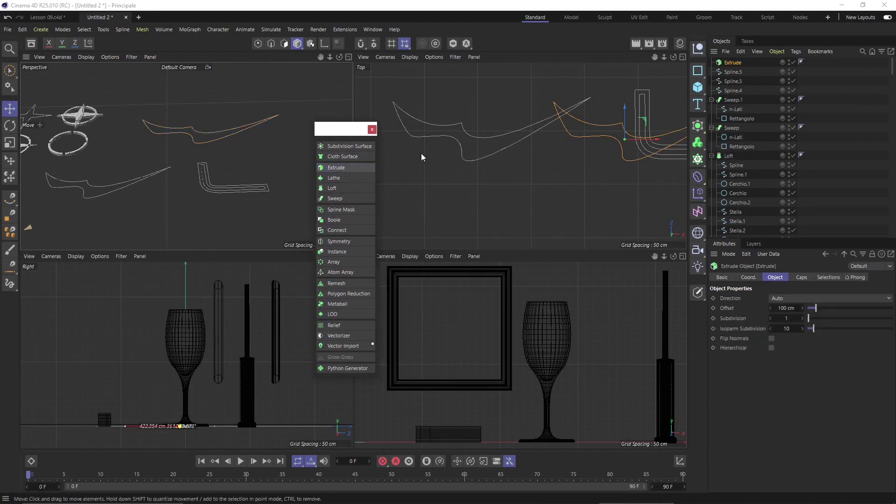
Make the Spline.5 object directly below the new Extrude generator its child to give the wing outline thickness
click(730, 71)
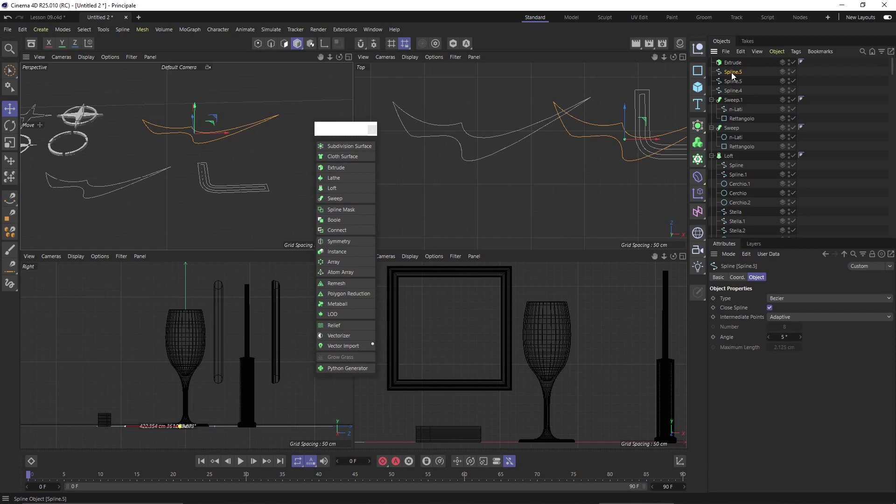
drag(732, 72, 733, 66)
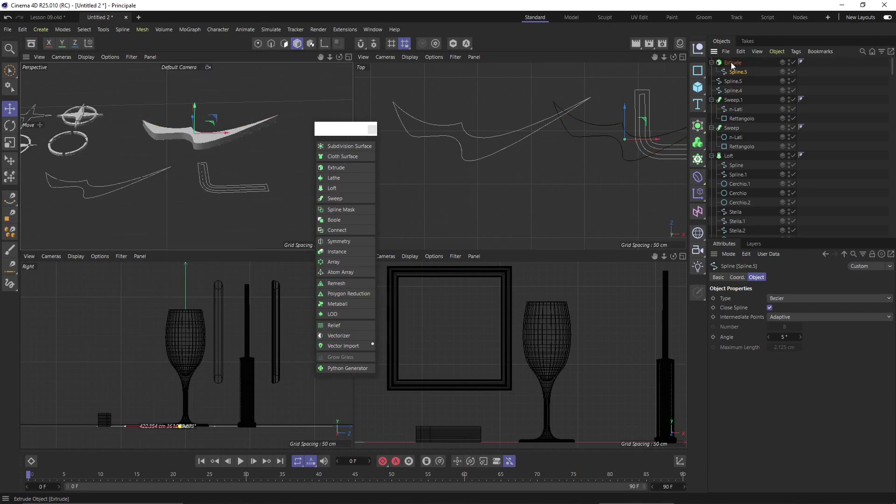
alt+drag(171, 158, 142, 132)
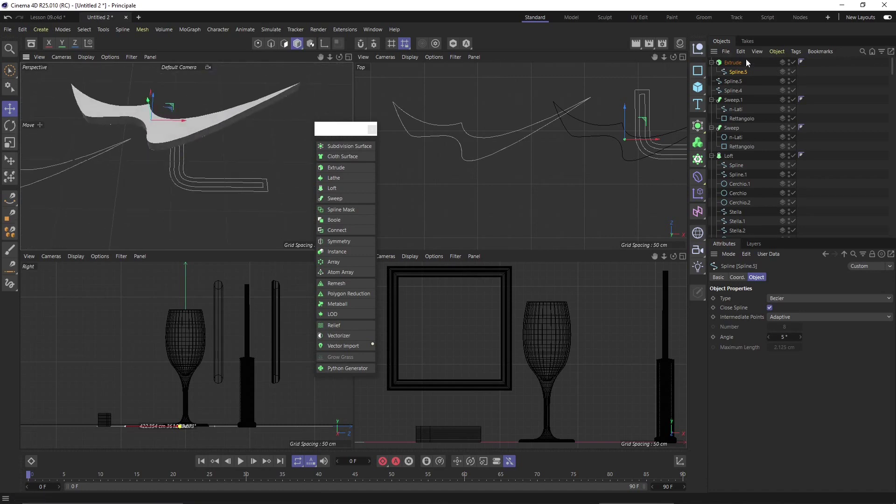
Set the Extrude generator's Offset to 117 cm and its Subdivision first to 15, finally to 4
click(734, 63)
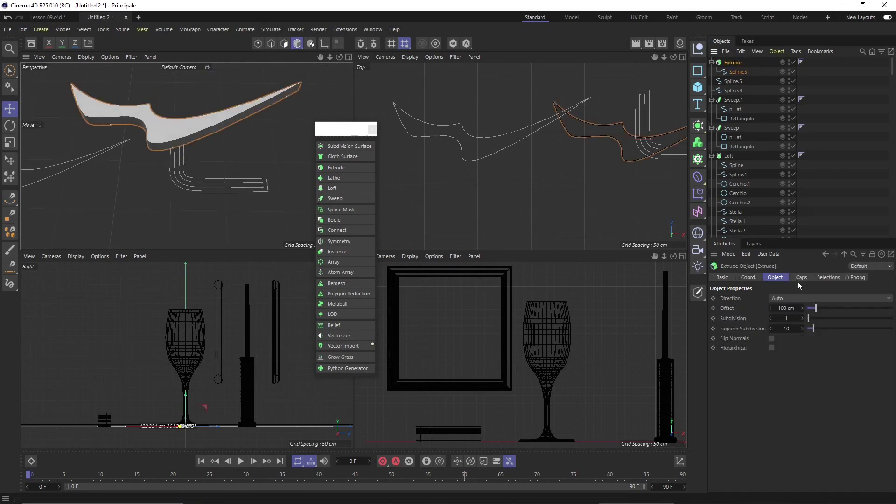
drag(817, 308, 818, 332)
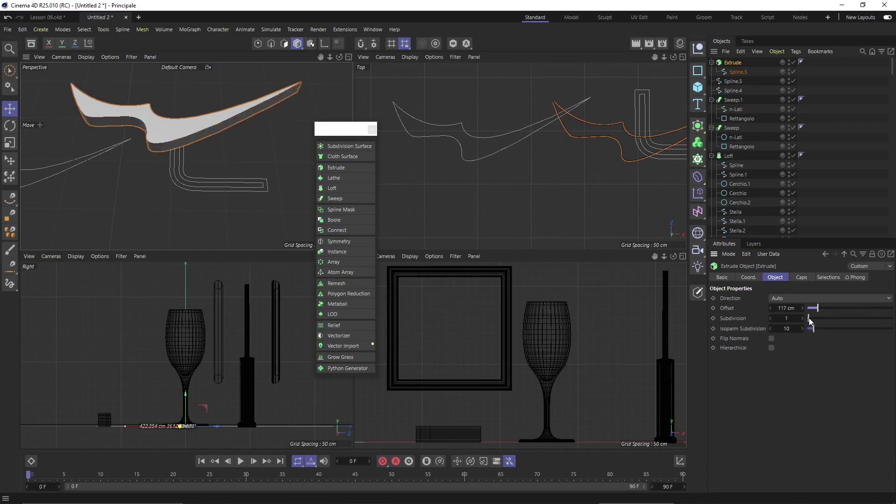
click(819, 321)
scroll(127, 380, down, 6)
scroll(204, 362, up, 8)
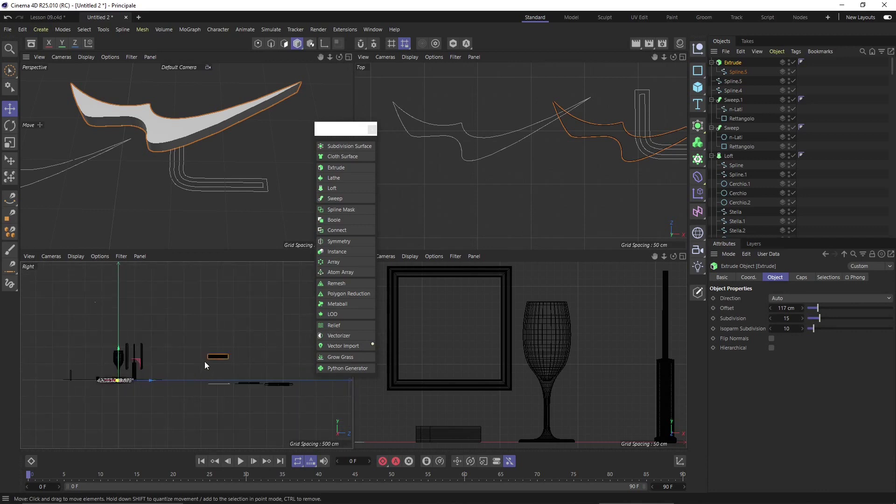
scroll(229, 358, up, 3)
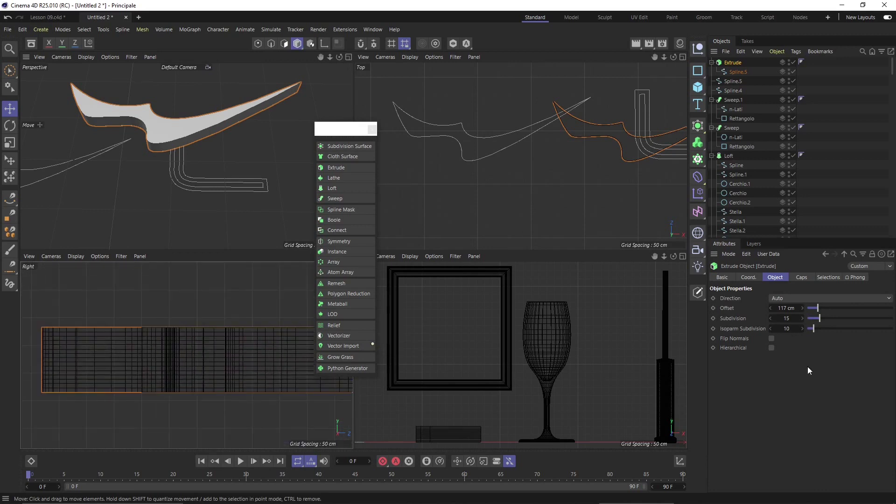
mouse_move(819, 318)
mouse_down()
mouse_move(806, 318)
mouse_move(816, 320)
mouse_move(810, 325)
mouse_up()
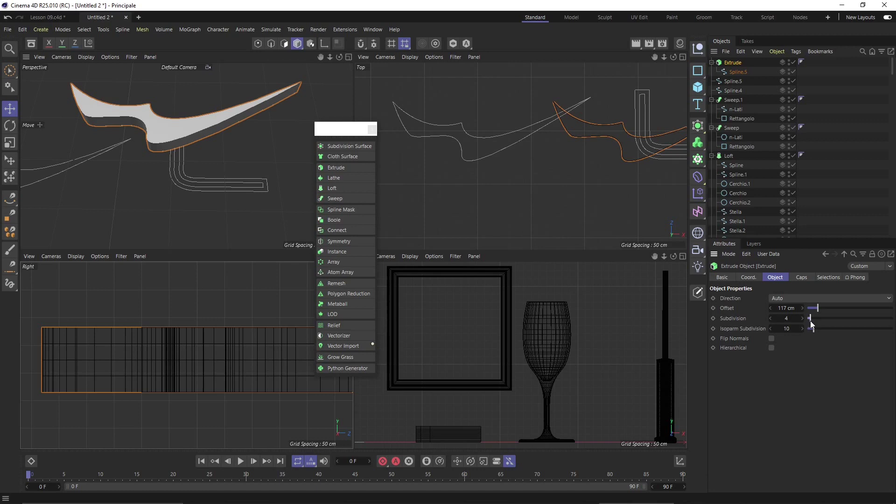
mouse_move(140, 145)
alt+mouse_down()
mouse_move(144, 159)
mouse_move(133, 130)
mouse_move(122, 138)
mouse_move(143, 153)
mouse_move(144, 144)
alt+mouse_up()
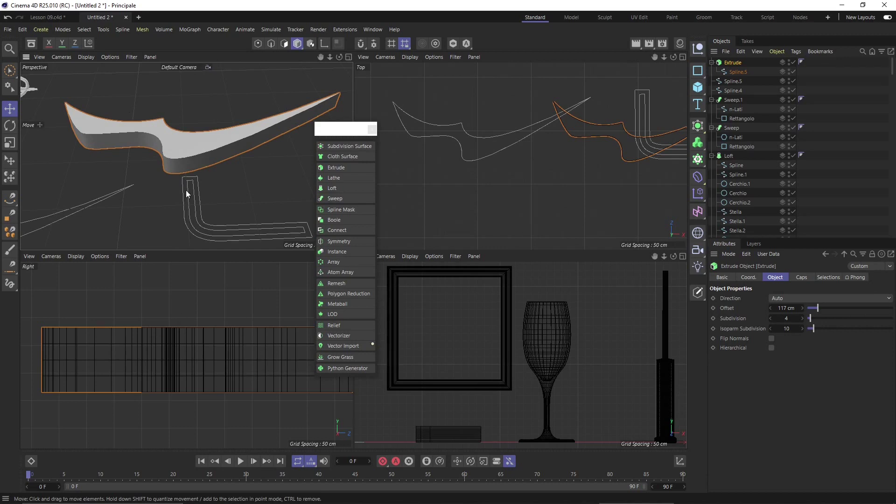
alt+drag(186, 190, 166, 182)
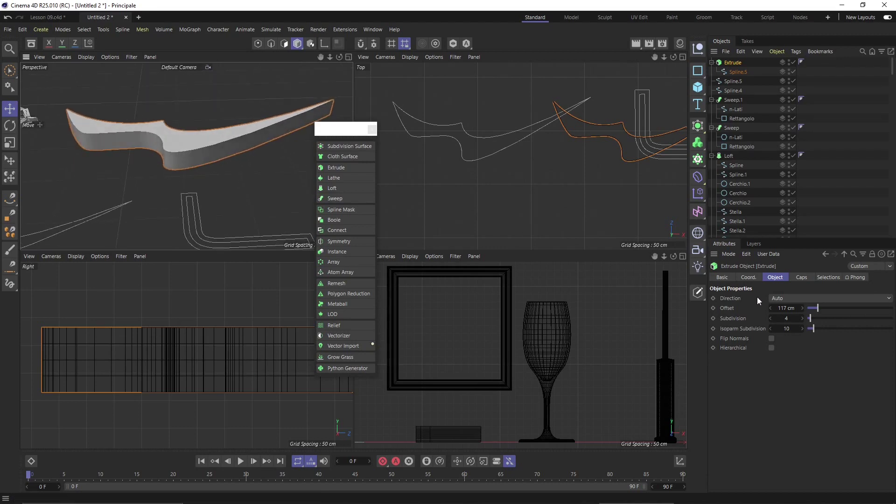
Give both caps of the extruded wing a Round bevel with a Size of 16.14 cm and inspect its edges
click(801, 279)
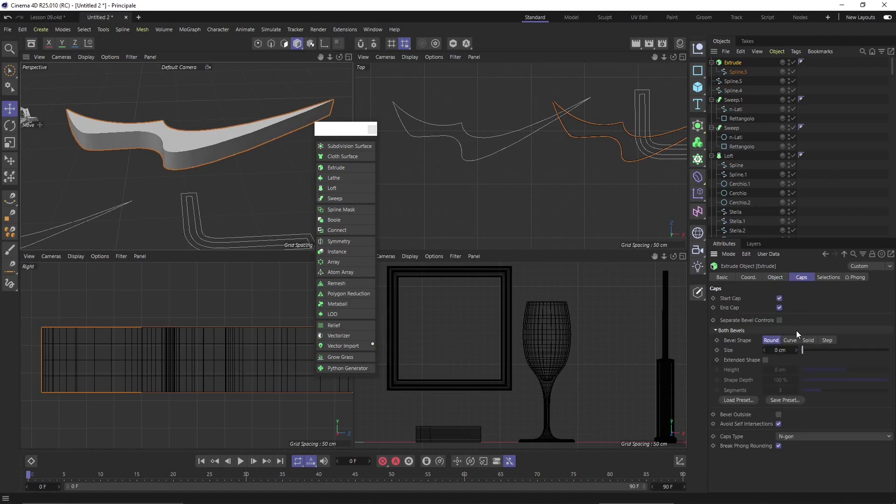
drag(803, 349, 817, 367)
alt+drag(73, 203, 331, 91)
scroll(329, 89, up, 6)
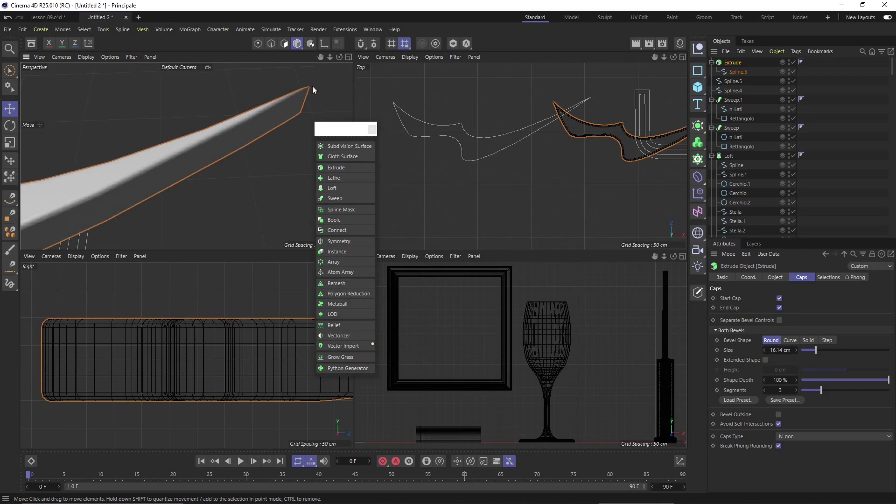
scroll(278, 139, down, 5)
alt+drag(277, 139, 152, 199)
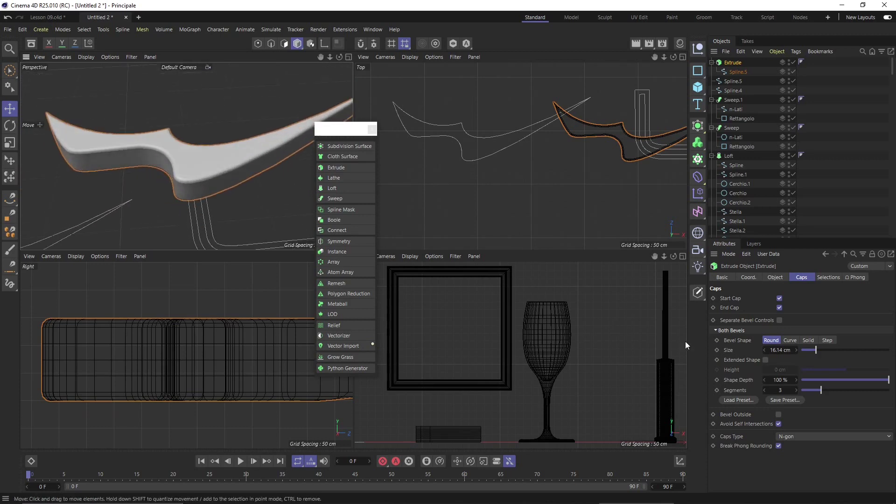
Try the Curve, Solid and Step bevel shapes on the wing's caps and return to Round
click(791, 340)
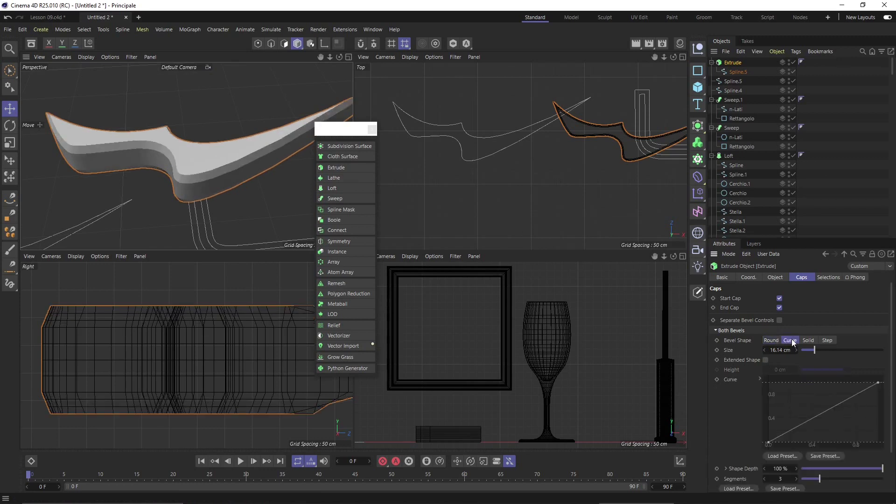
click(809, 341)
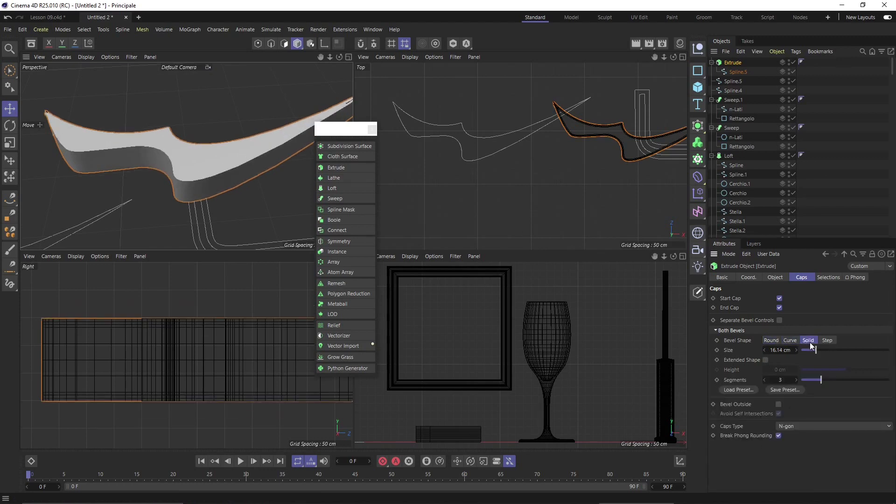
click(828, 341)
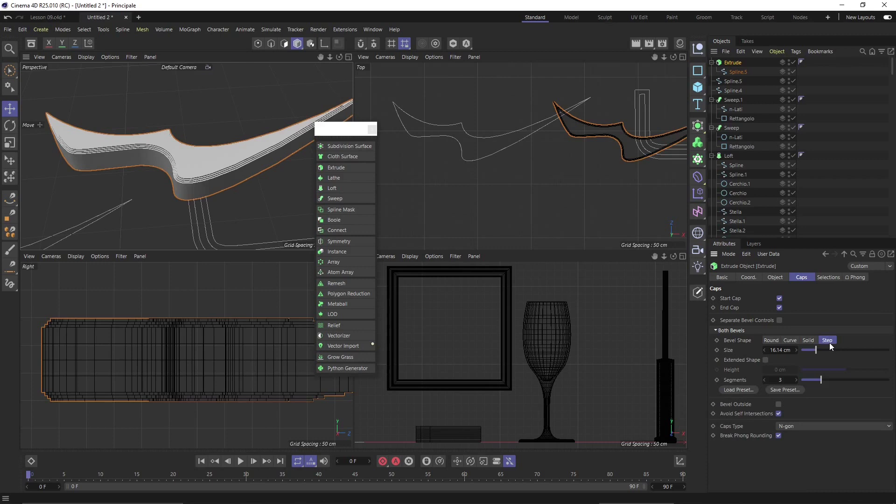
click(777, 341)
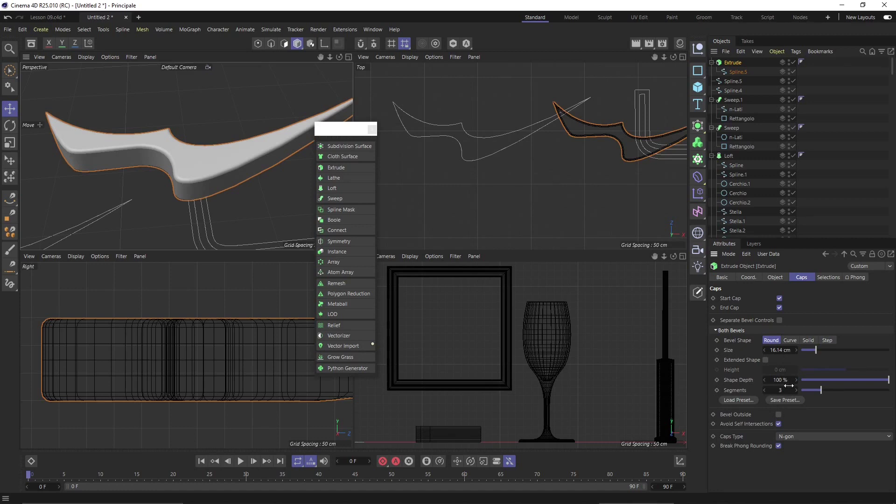
Set the Shape Depth of the wing's Round bevel to -77 % and inspect the inward-curved edges
drag(843, 382, 759, 393)
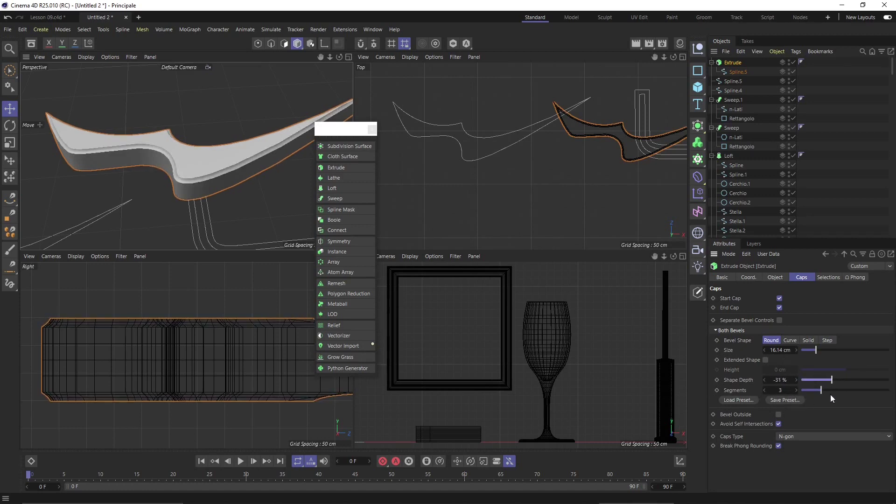
drag(800, 402, 812, 405)
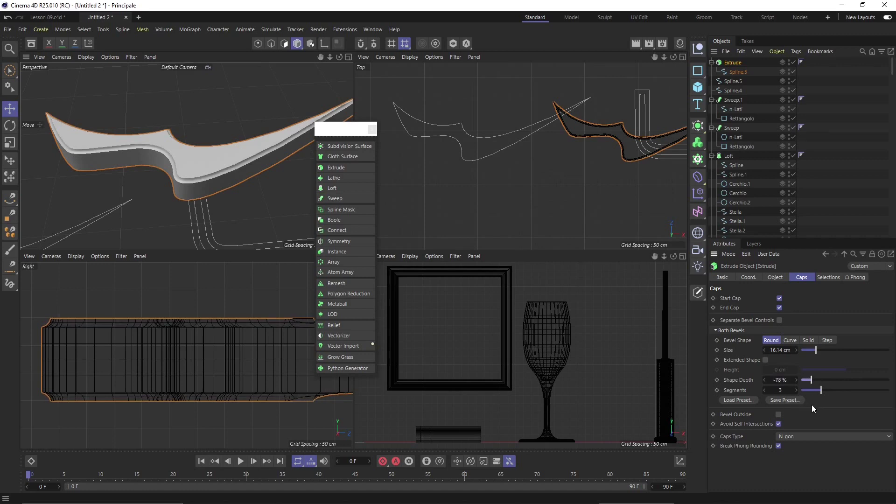
alt+drag(169, 182, 192, 170)
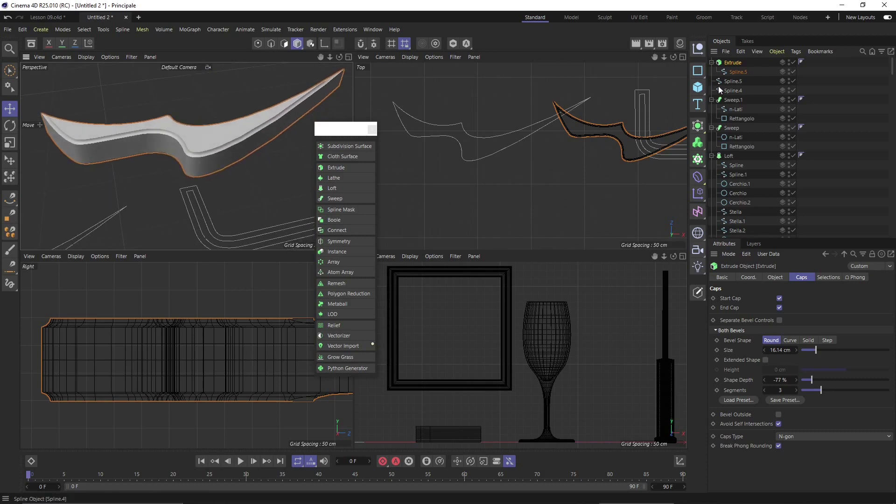
Set the Extrude generator's Offset to 106 cm and disable the generator
click(775, 278)
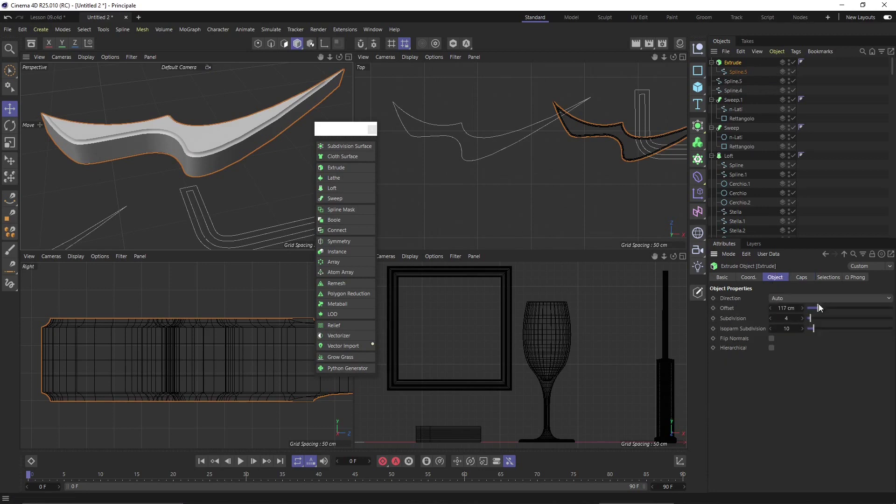
mouse_move(819, 306)
mouse_down()
mouse_move(841, 310)
mouse_move(817, 323)
mouse_move(848, 326)
mouse_move(803, 319)
mouse_move(817, 321)
mouse_up()
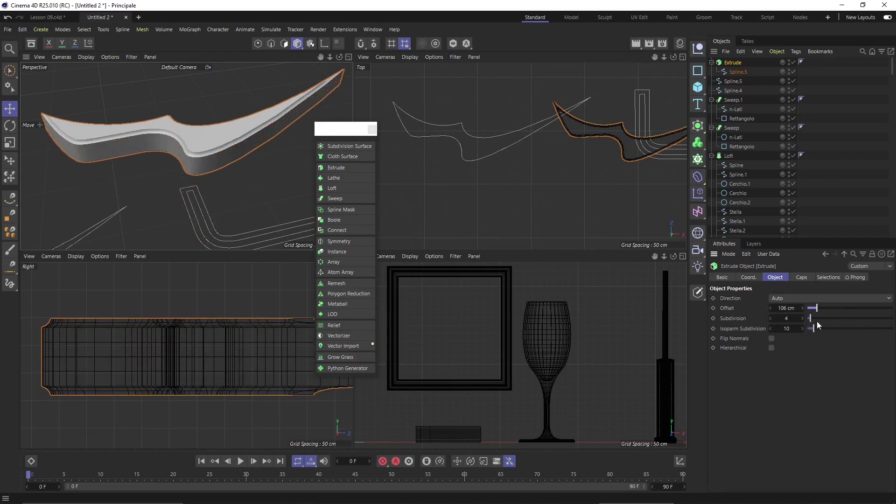
click(794, 63)
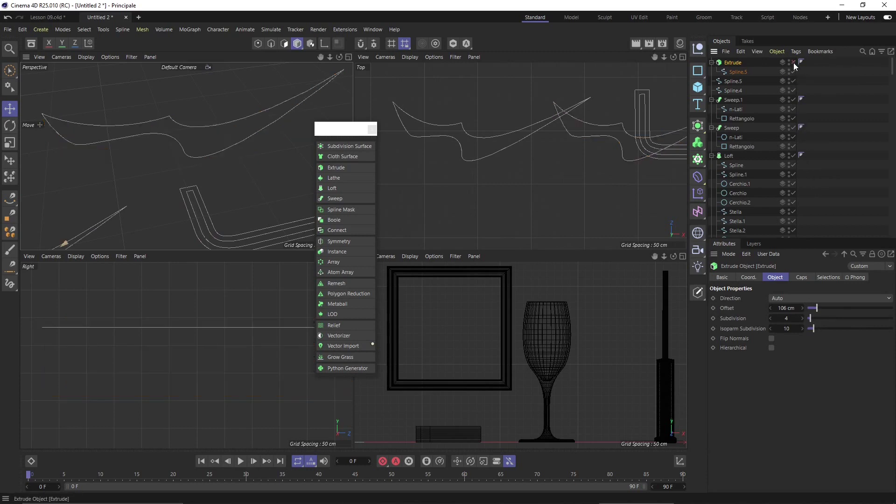
Reverse the point sequence of the spline inside the wing's Extrude generator and re-enable the generator
click(746, 71)
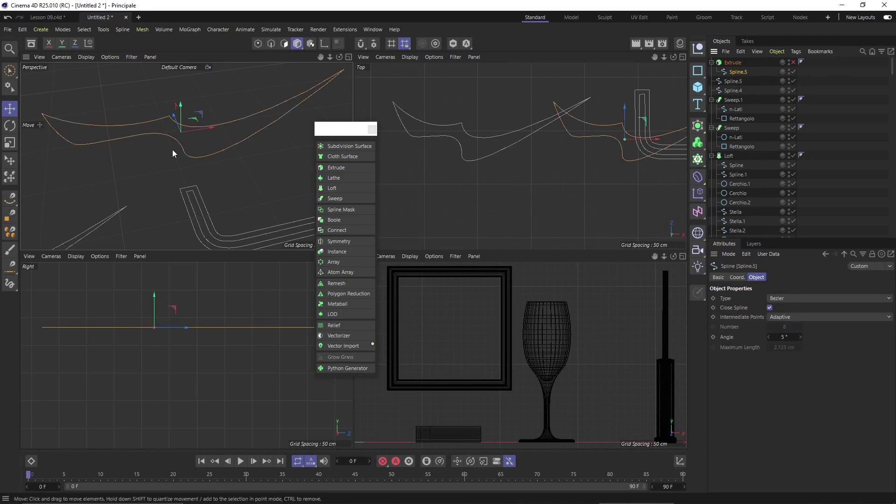
alt+middle_drag(170, 151, 169, 182)
alt+right_drag(169, 181, 135, 152)
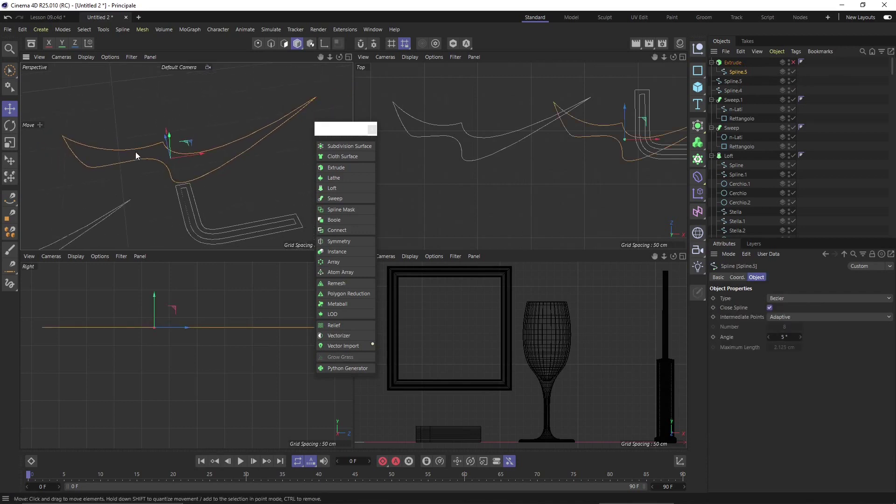
alt+drag(137, 166, 41, 139)
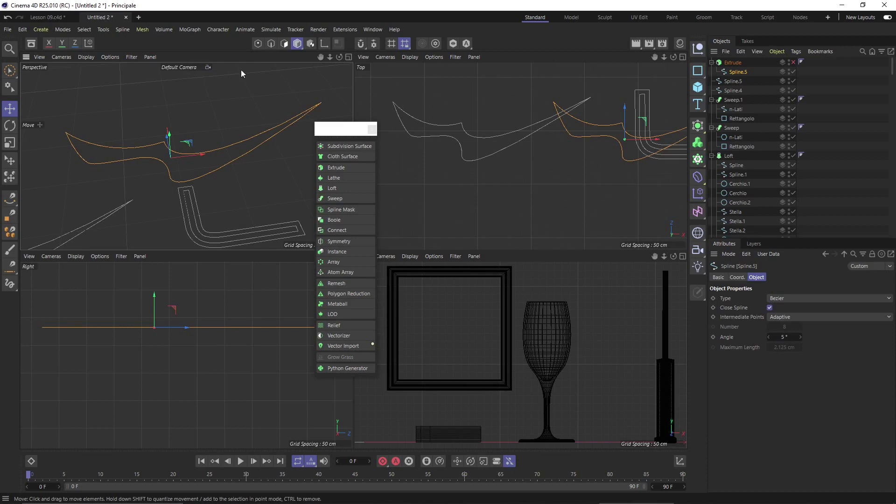
click(259, 44)
alt+drag(206, 112, 72, 158)
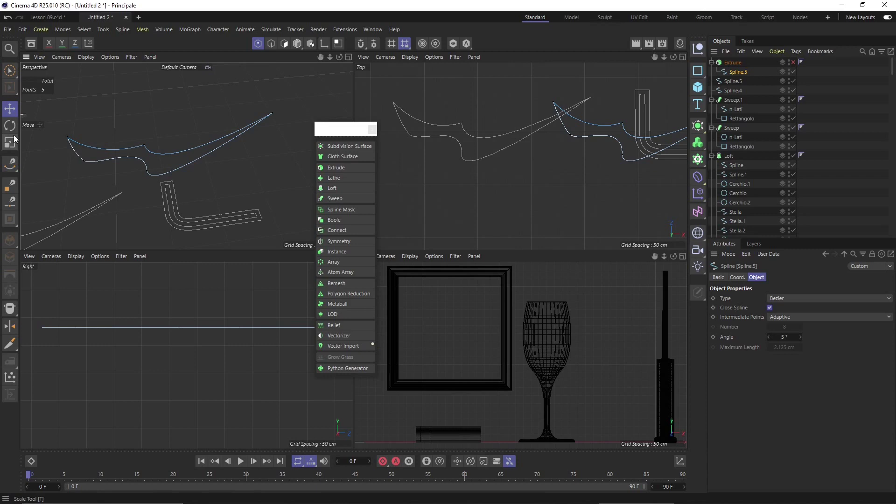
drag(13, 69, 254, 228)
right_click(139, 149)
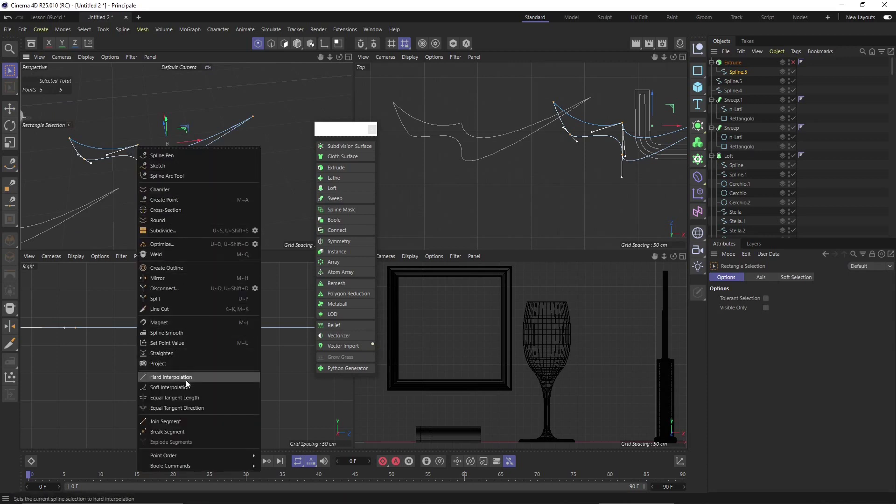
mouse_move(201, 458)
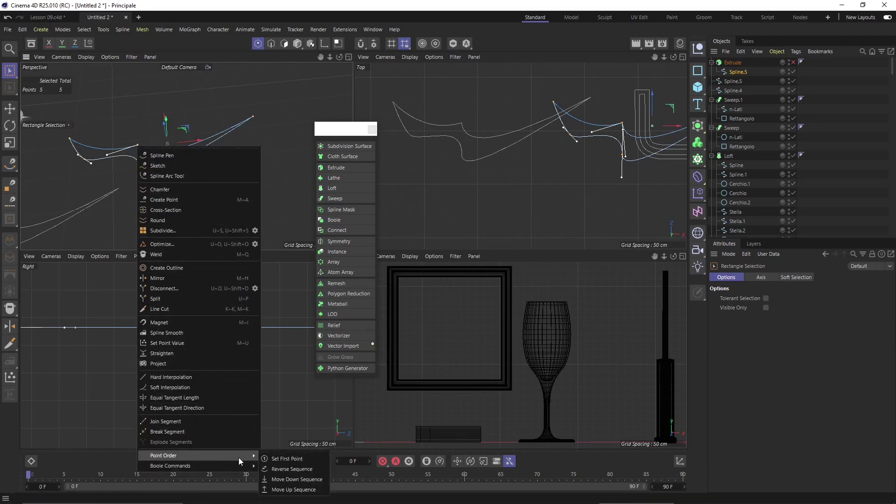
click(289, 470)
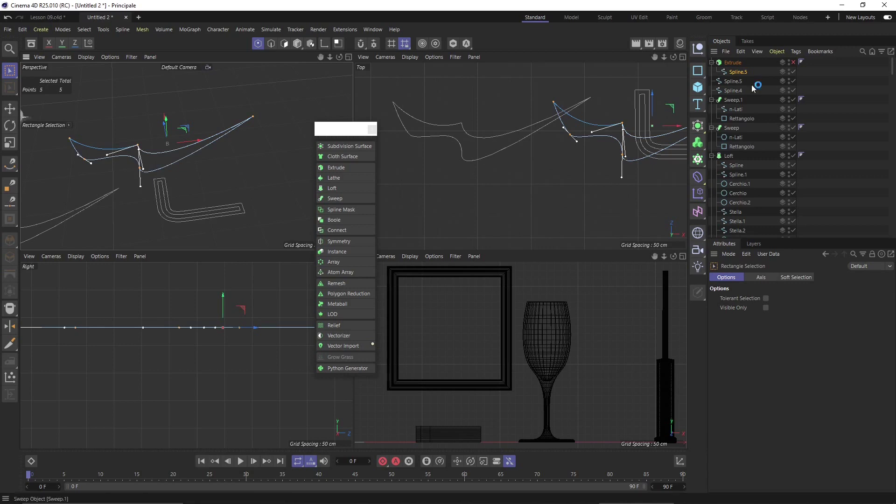
click(297, 44)
click(794, 62)
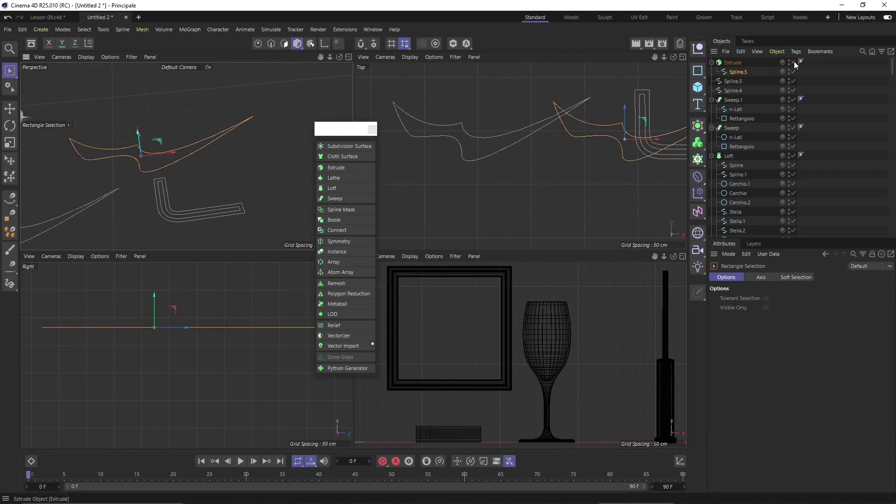
Try Offsets of 160 cm and -100 cm on the wing's Extrude generator and finish with an Offset of 100 cm
click(733, 62)
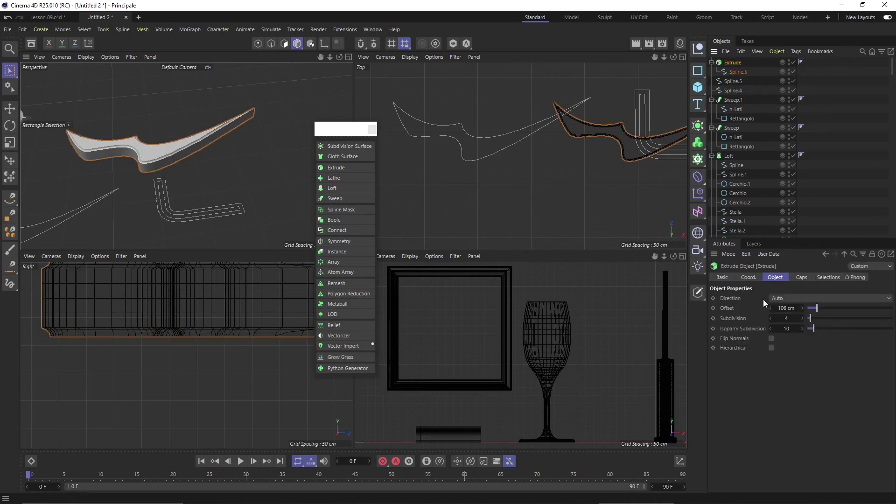
drag(818, 308, 822, 344)
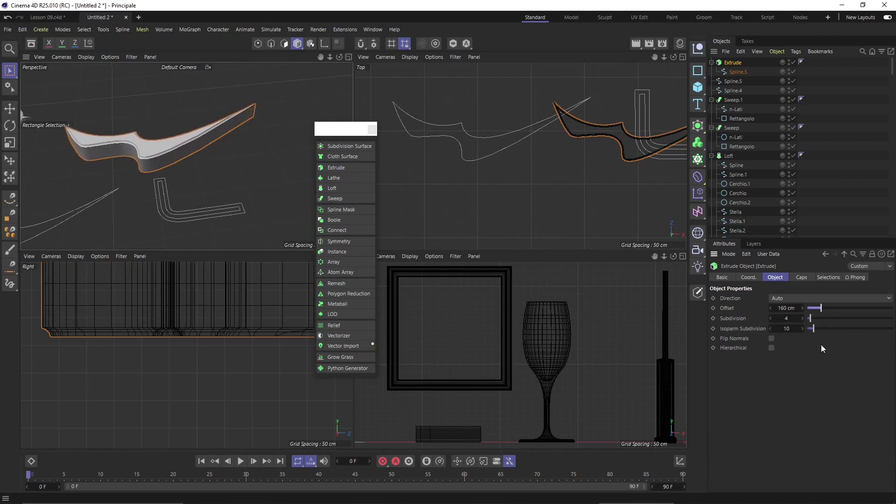
click(789, 308)
text(-100)
key(Return)
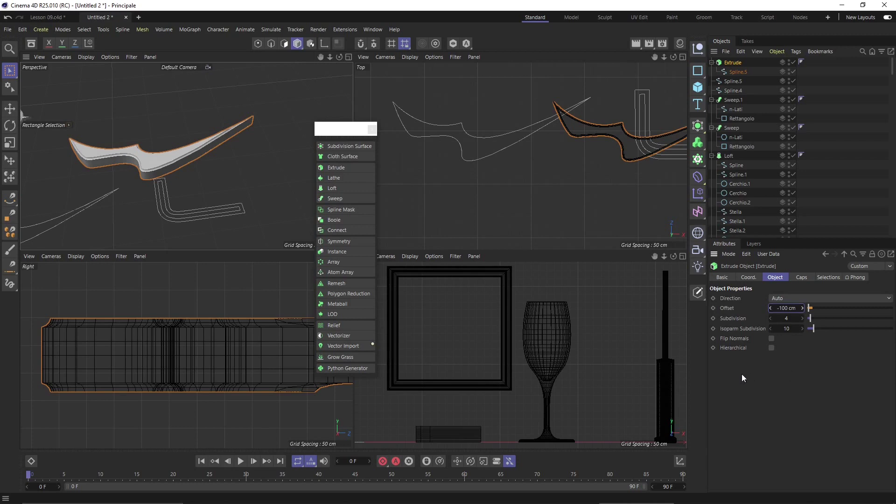
click(781, 312)
text(100)
key(Return)
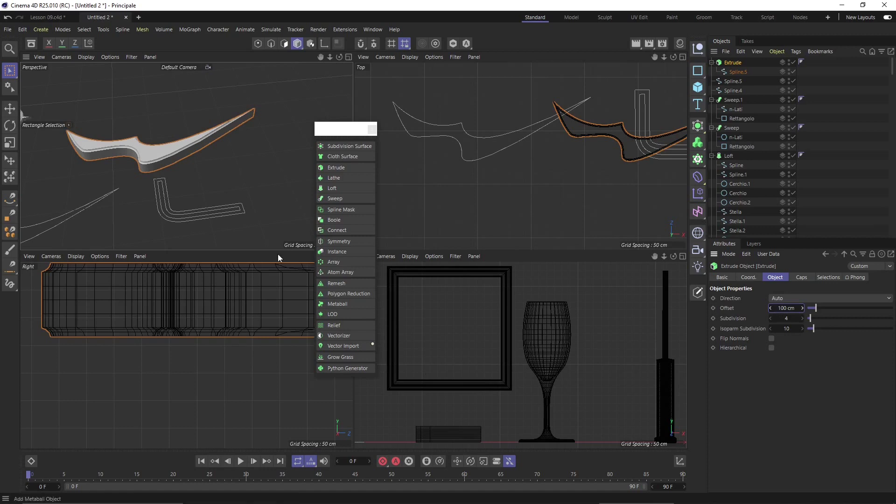
Duplicate the wing's Extrude generator and delete the spline nested under the copy
scroll(201, 175, down, 3)
alt+drag(52, 178, 169, 184)
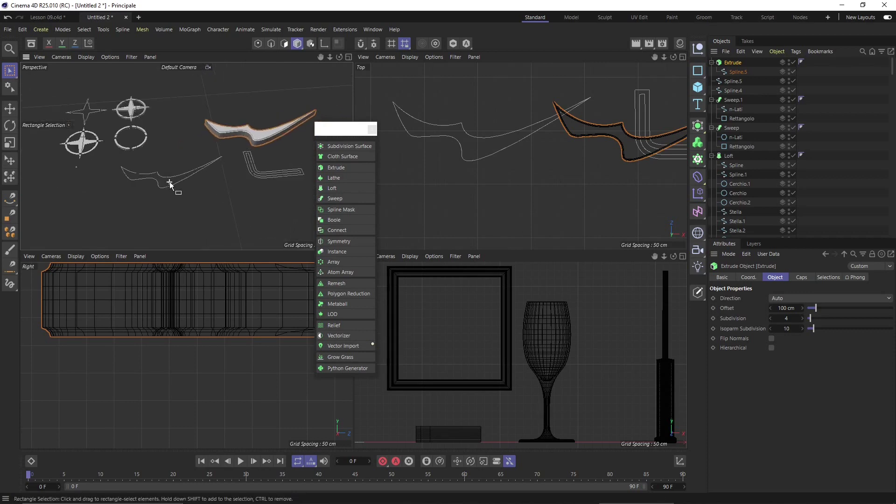
click(736, 66)
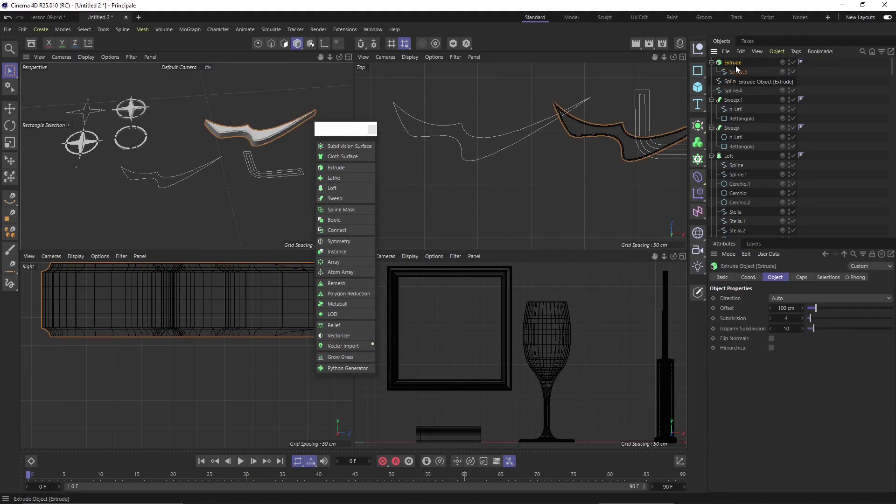
drag(734, 65, 741, 59)
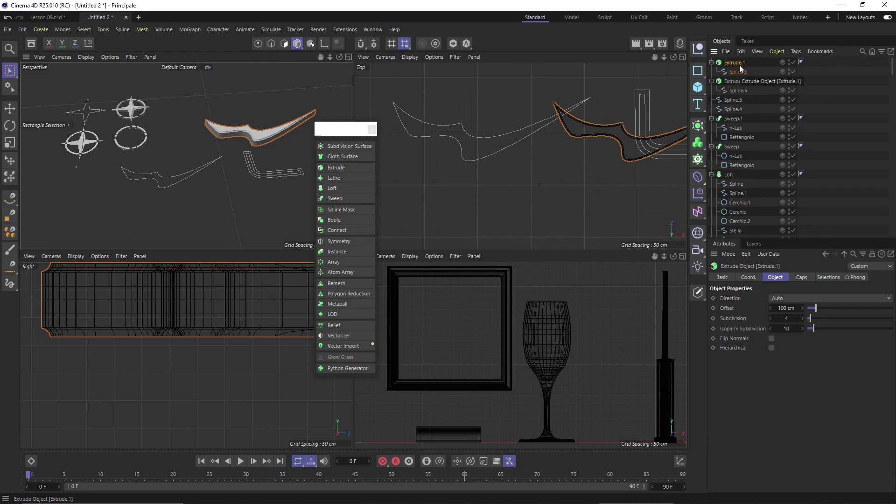
click(741, 71)
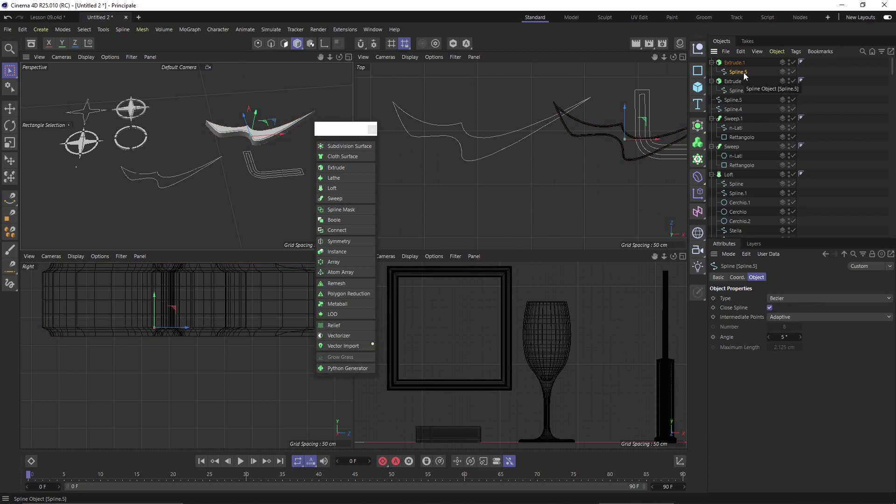
key(Delete)
click(735, 63)
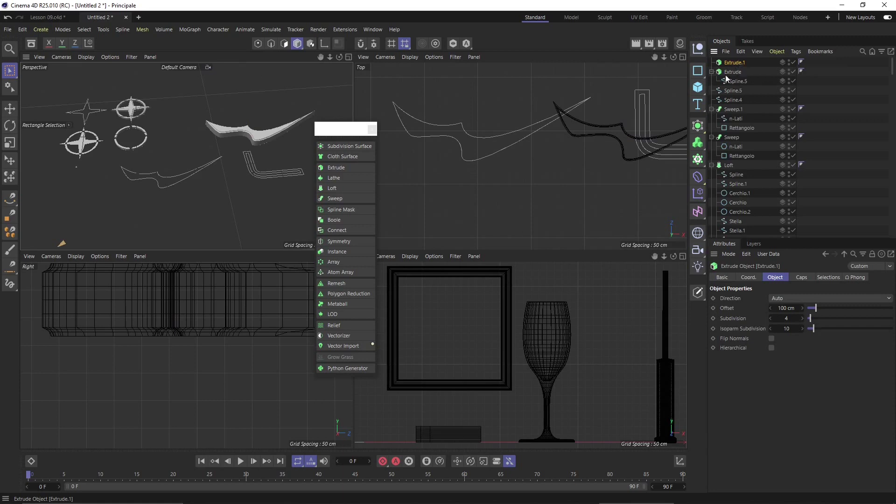
Copy the wing spline from the original Extrude generator into the empty Extrude.1 generator
click(187, 177)
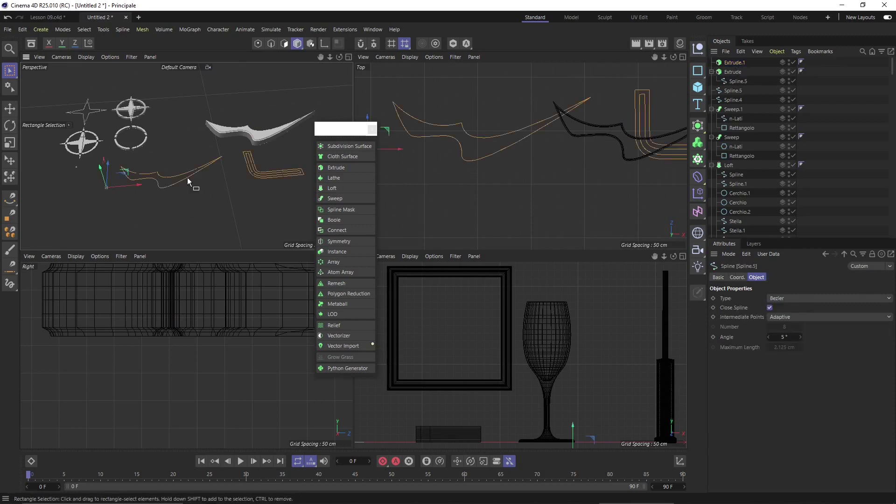
alt+drag(242, 209, 209, 200)
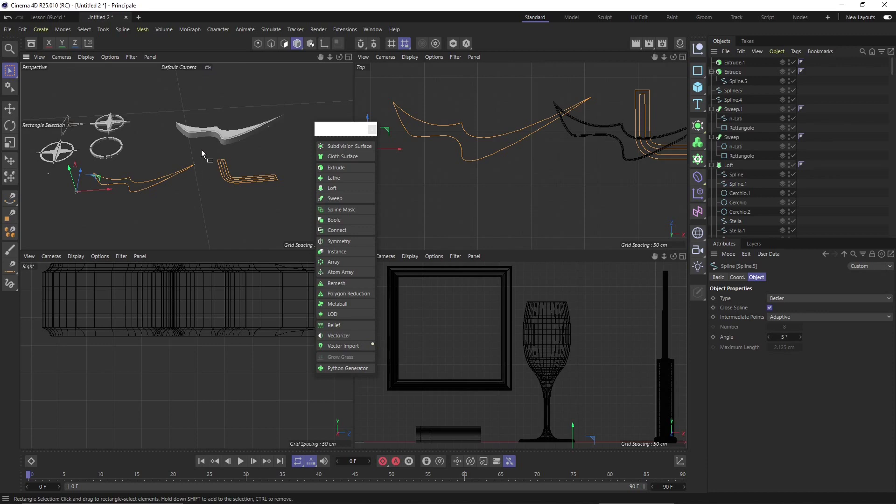
click(736, 80)
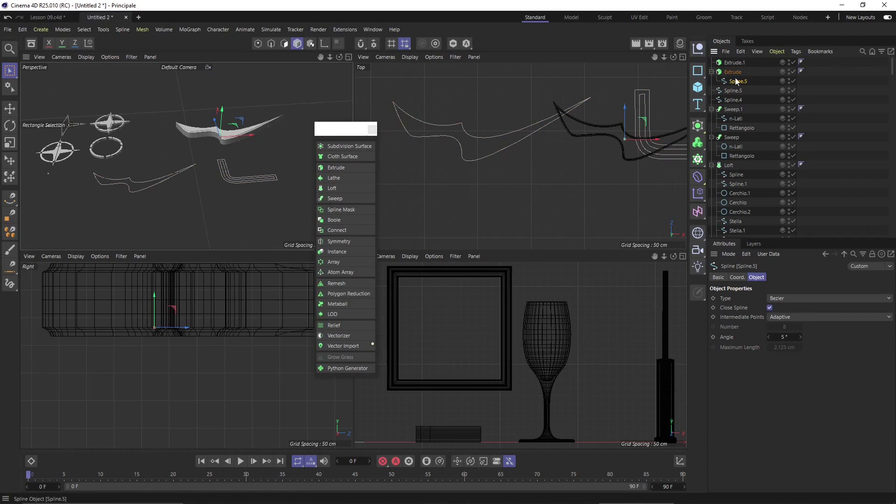
ctrl+drag(740, 89, 741, 63)
drag(220, 130, 256, 157)
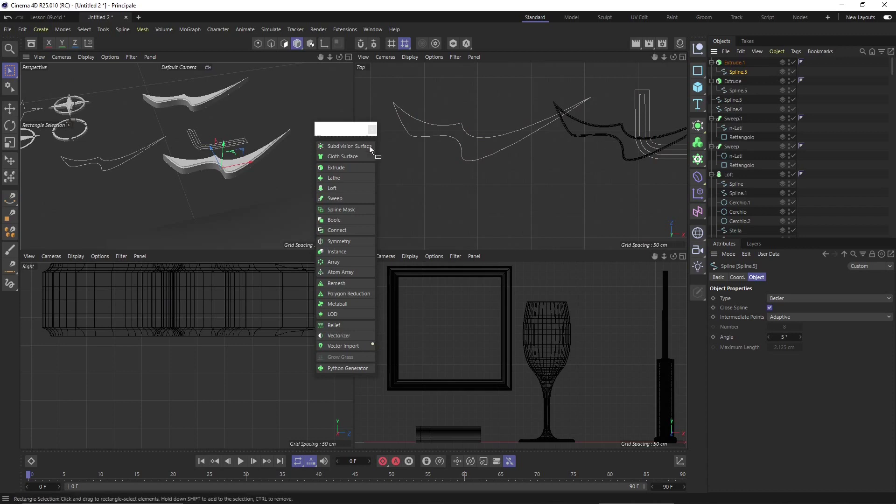
Place the spline containing the wing and L-shaped outlines inside Extrude.1, above its existing wing spline
click(129, 159)
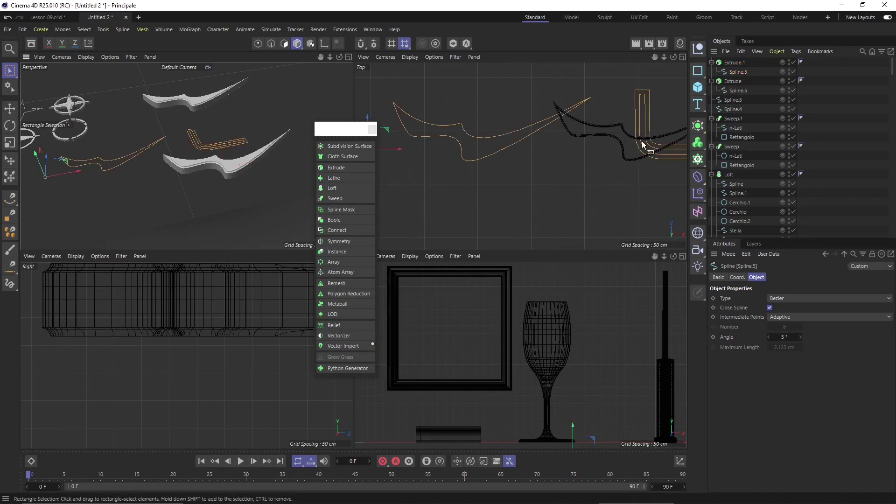
scroll(758, 144, down, 5)
scroll(758, 146, up, 4)
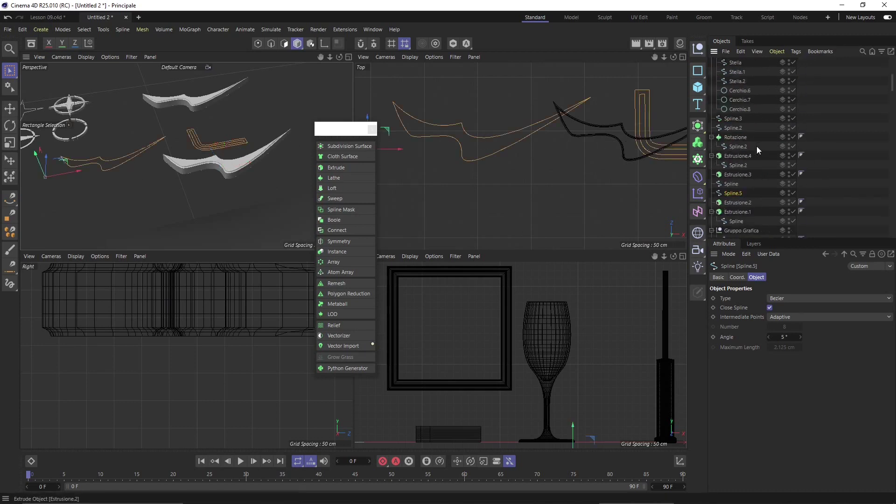
drag(732, 198, 742, 65)
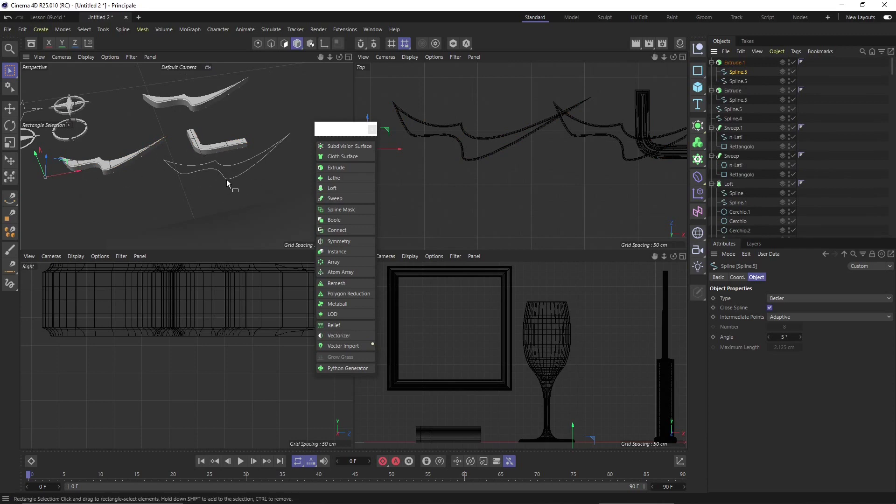
Merge the two splines under Extrude.1 with Connect Objects + Delete and inspect the resulting extrusion
click(740, 80)
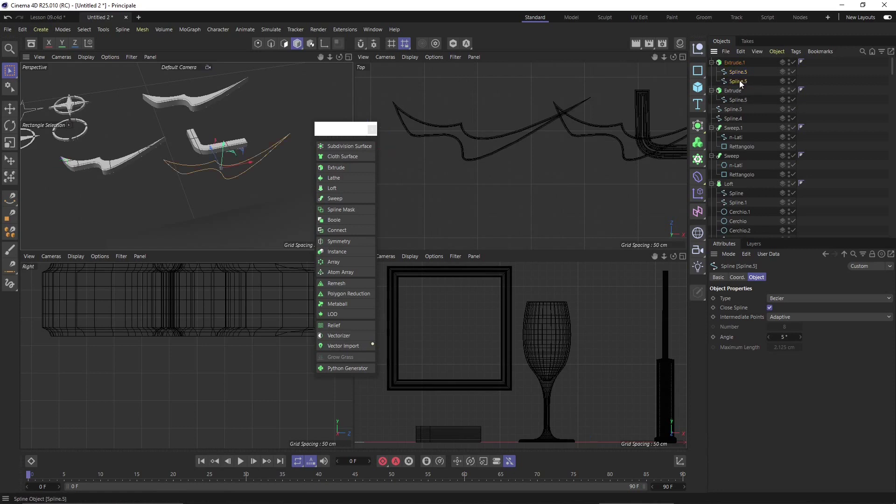
ctrl+click(739, 72)
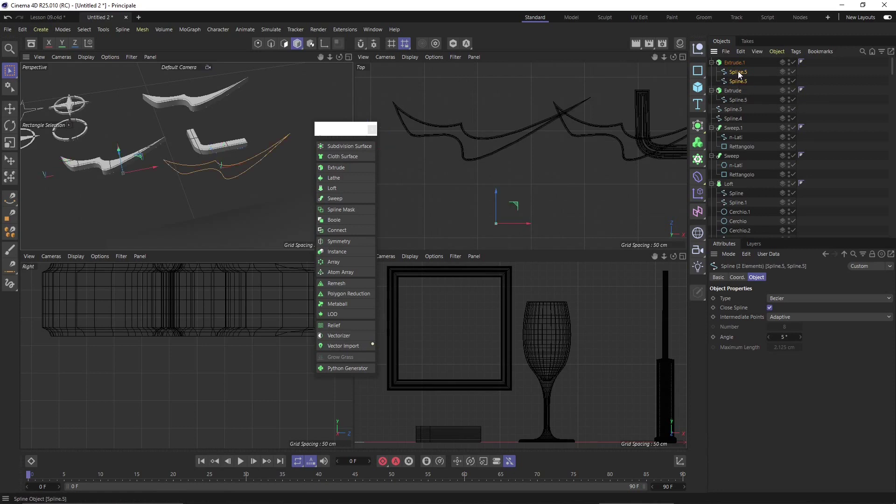
right_click(740, 72)
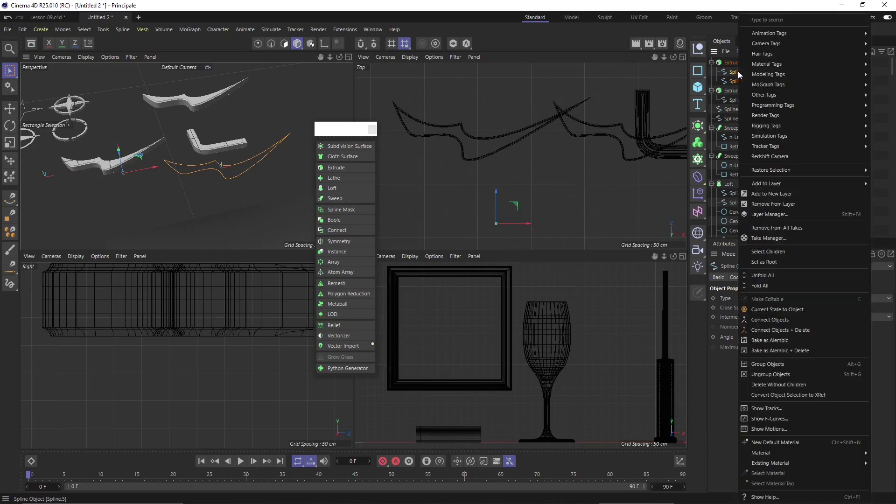
click(782, 331)
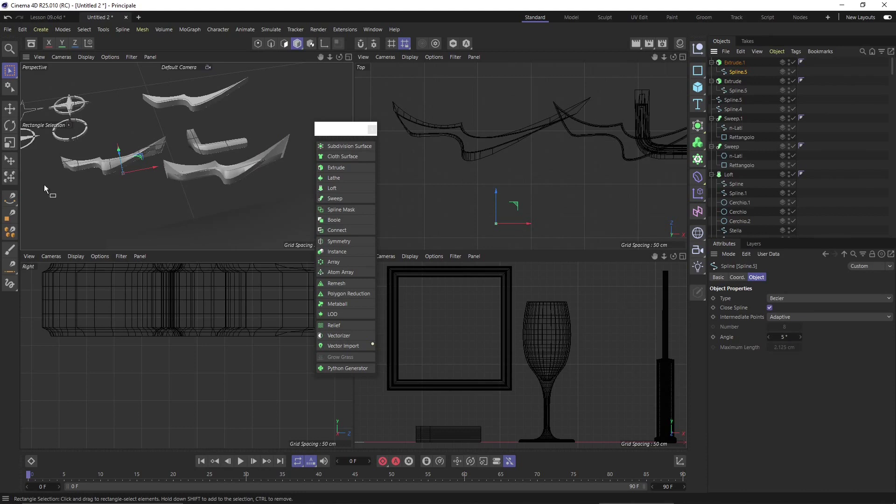
alt+middle_drag(173, 161, 195, 176)
alt+drag(195, 176, 224, 172)
Delete the Extrude.1 generator together with its nested spline
click(175, 213)
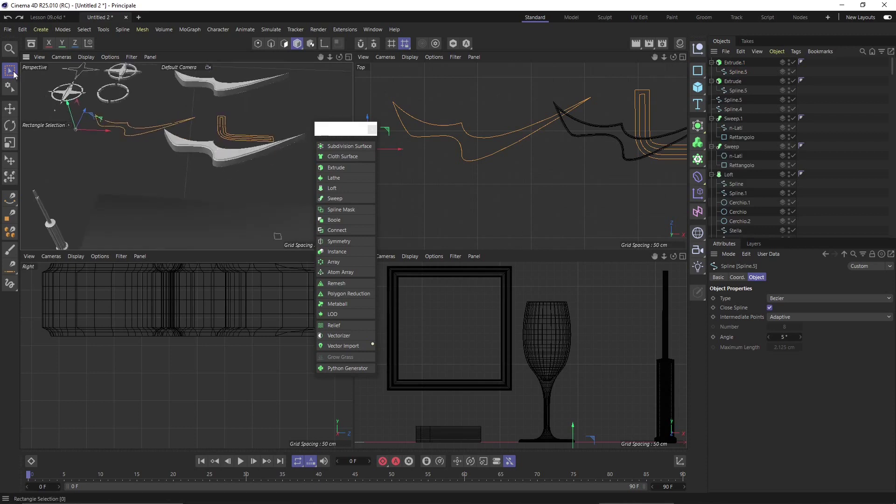
click(735, 63)
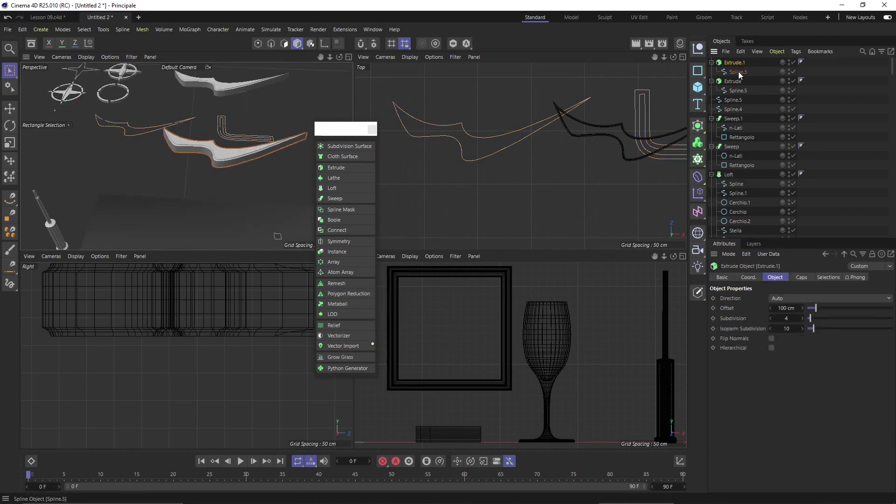
ctrl+click(738, 72)
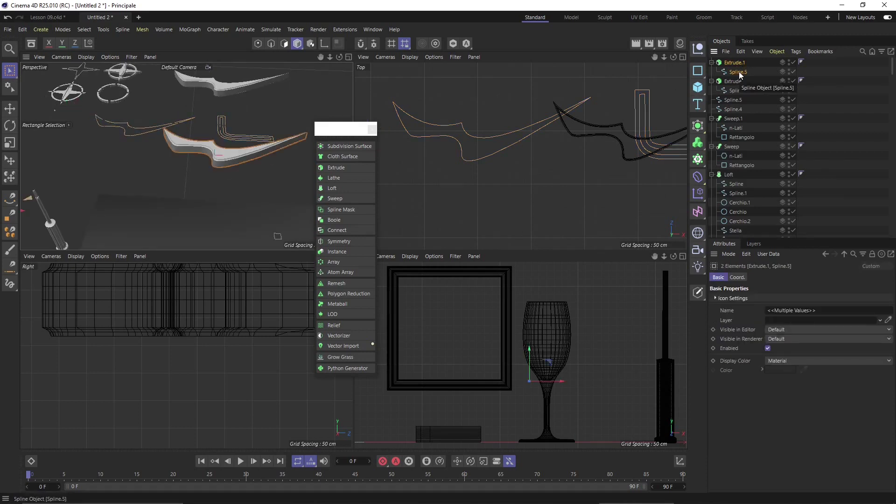
key(Delete)
Delete the leftover combined spline containing the wing and L-shaped outlines
scroll(226, 127, up, 5)
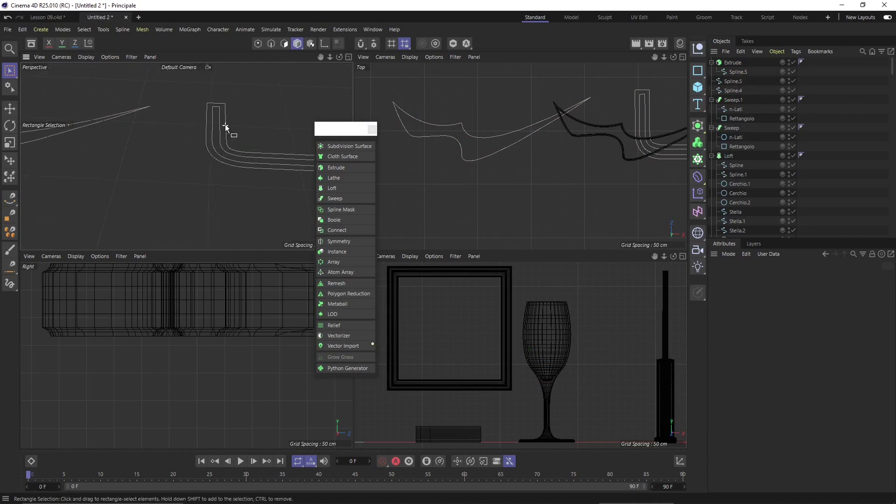
alt+middle_drag(214, 130, 149, 106)
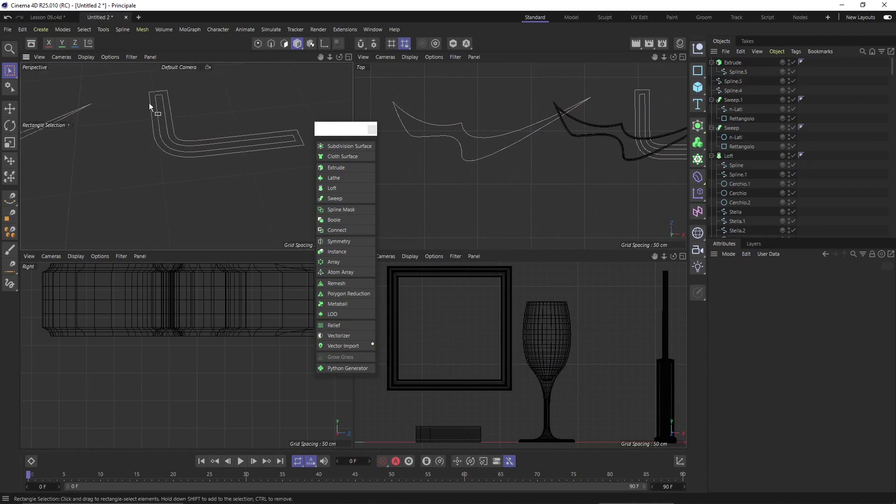
click(194, 150)
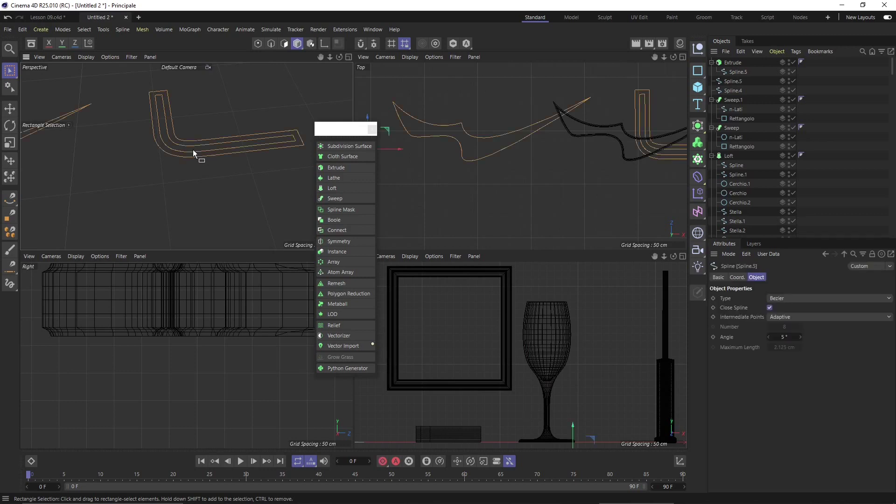
right_click(194, 151)
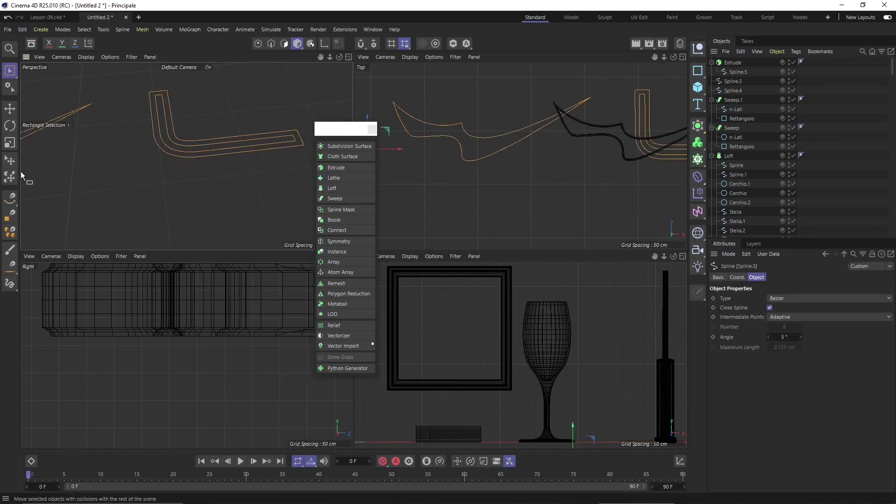
scroll(189, 149, down, 8)
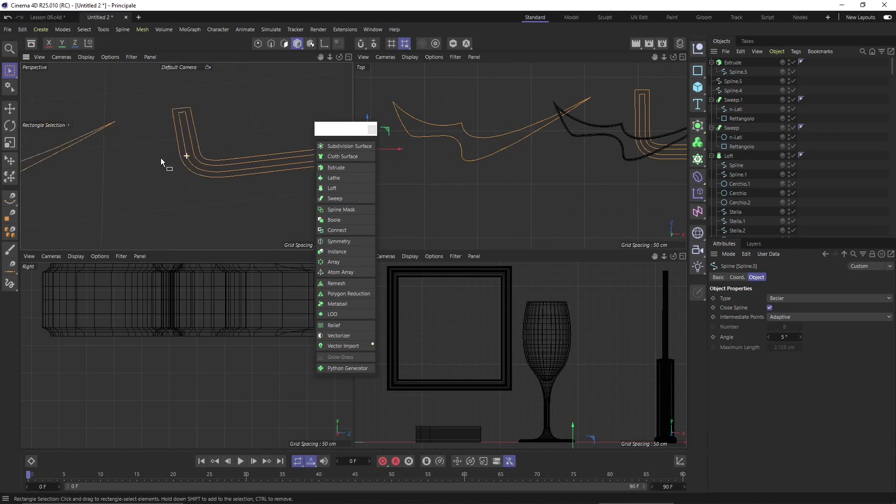
alt+middle_drag(152, 192, 212, 178)
click(211, 178)
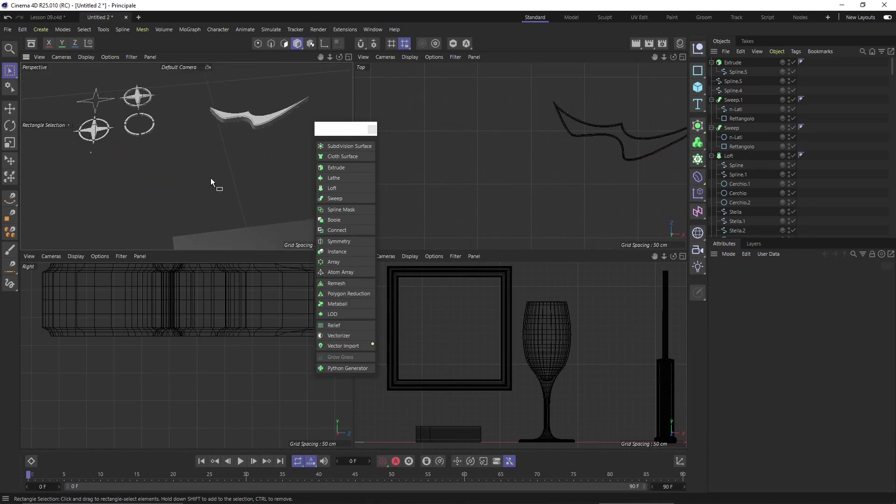
Select the unextruded four-pointed star spline mask and locate Maschera Spline.3 in the object hierarchy
alt+middle_drag(162, 117, 205, 148)
scroll(146, 136, up, 3)
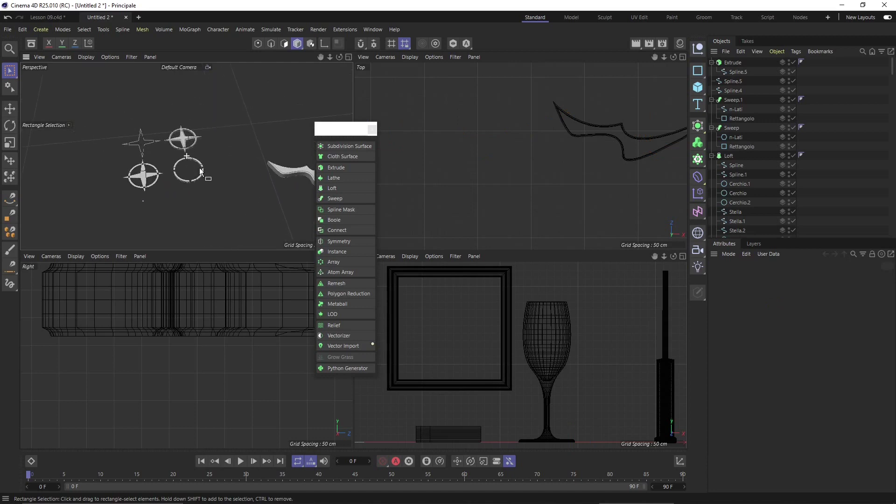
scroll(145, 138, up, 1)
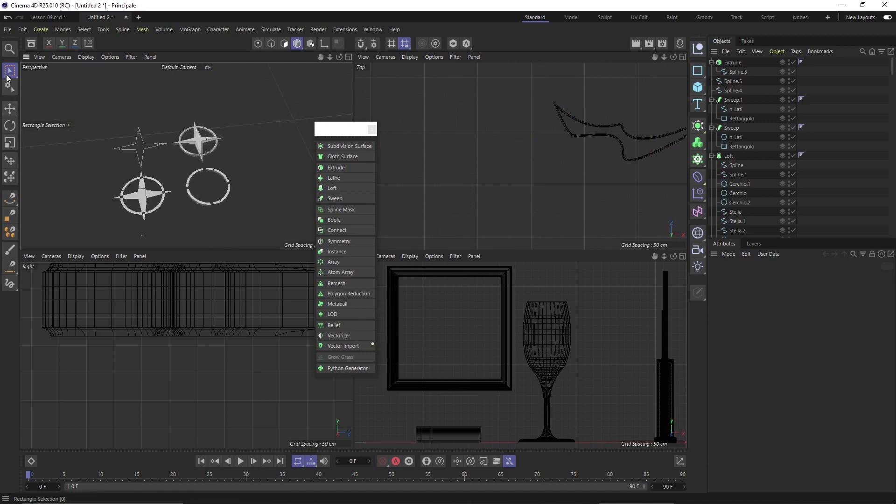
click(139, 143)
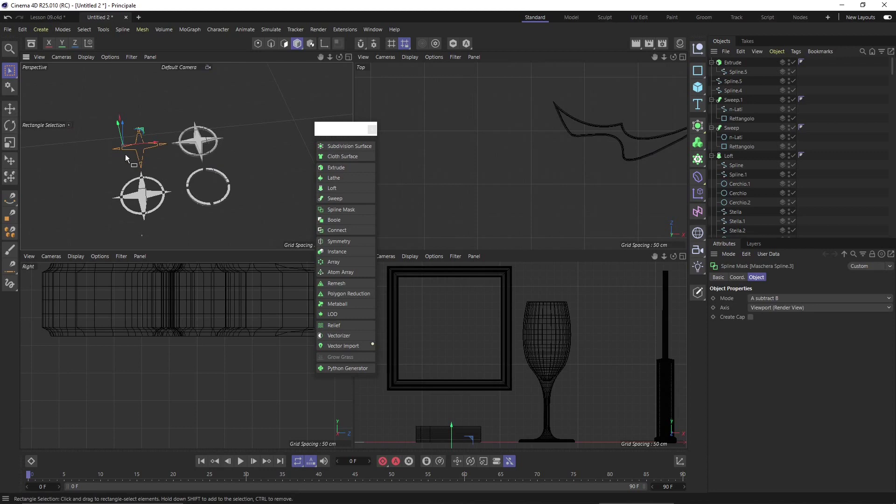
mouse_move(177, 127)
alt+mouse_down()
mouse_move(158, 155)
mouse_move(182, 140)
alt+mouse_up()
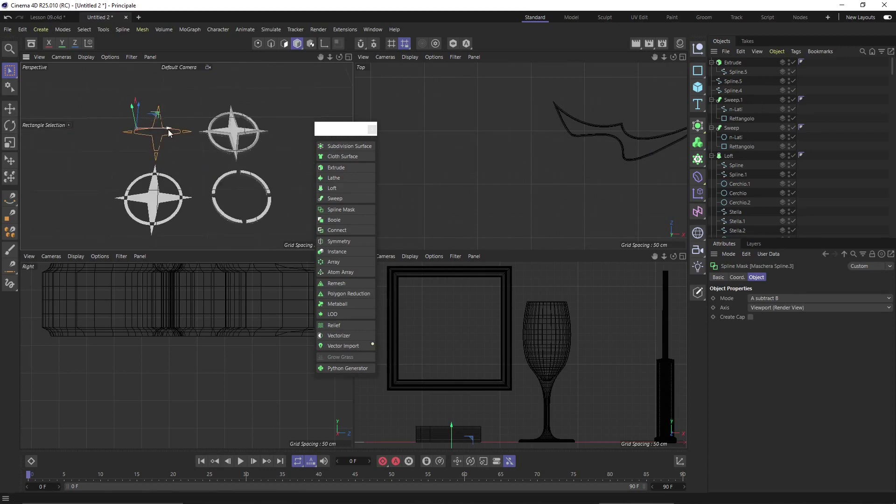
scroll(764, 138, down, 10)
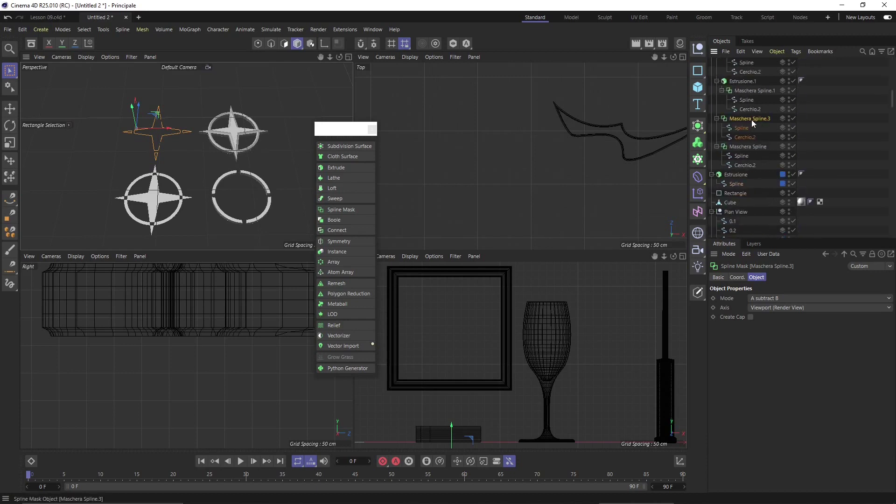
double_click(751, 120)
key(Return)
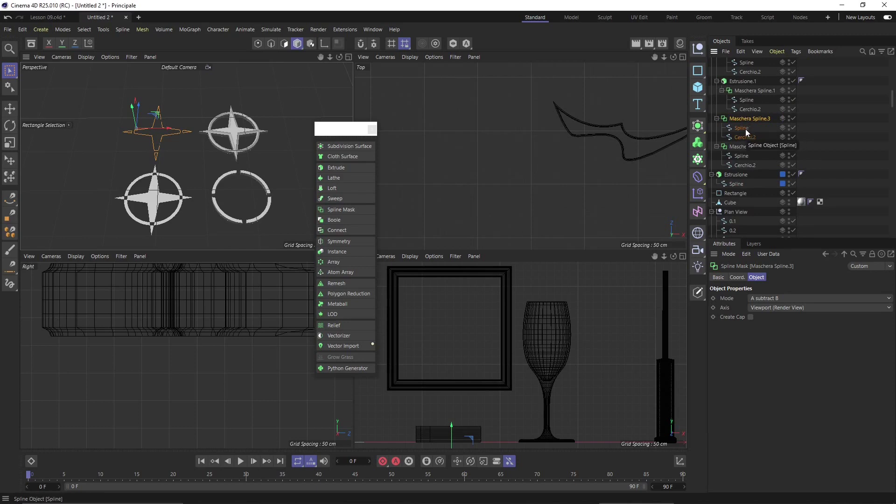
Try to rotate the star spline nested in Maschera Spline.3
click(745, 129)
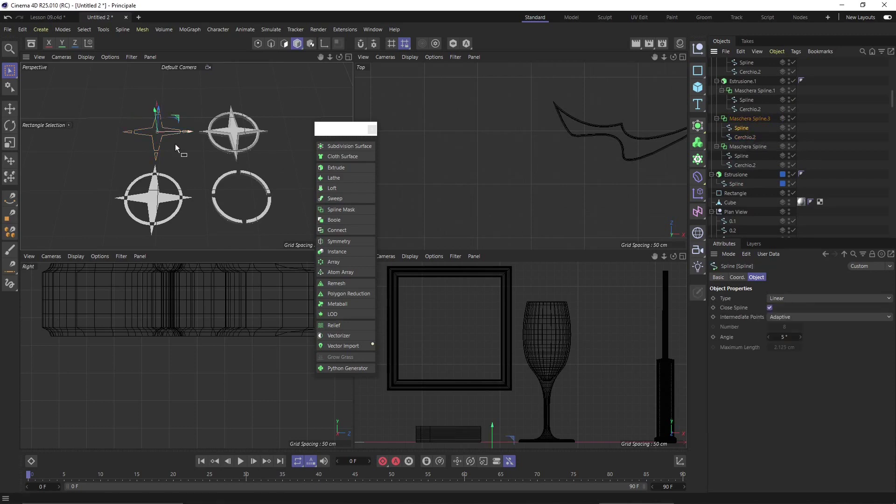
alt+drag(177, 143, 139, 152)
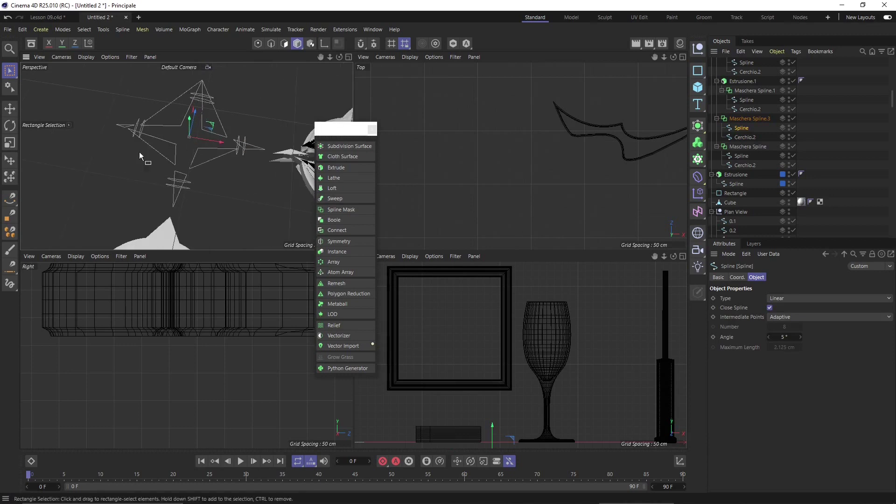
key(r)
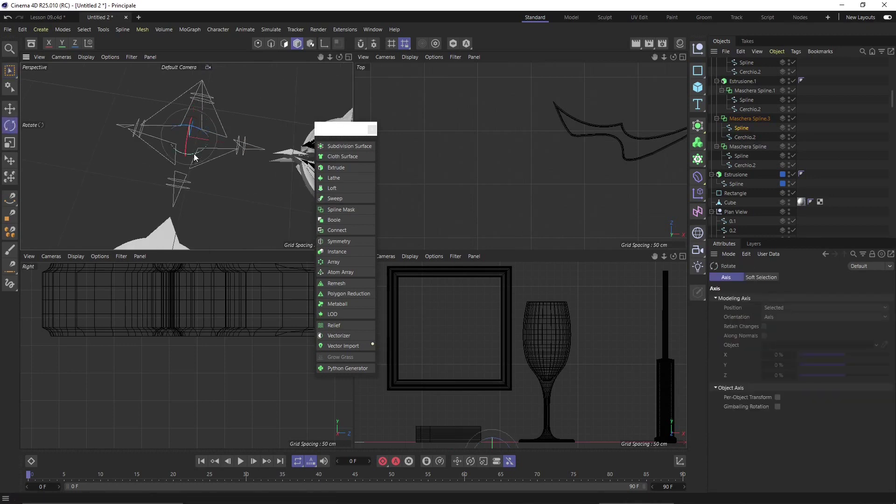
drag(194, 153, 205, 189)
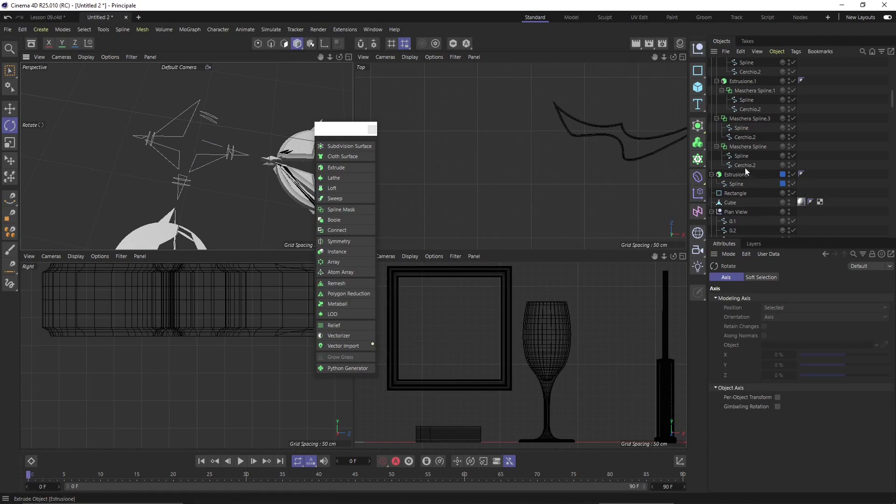
Review the coordinate and basic properties of Maschera Spline.3 and inspect the star outline in the perspective view
click(747, 121)
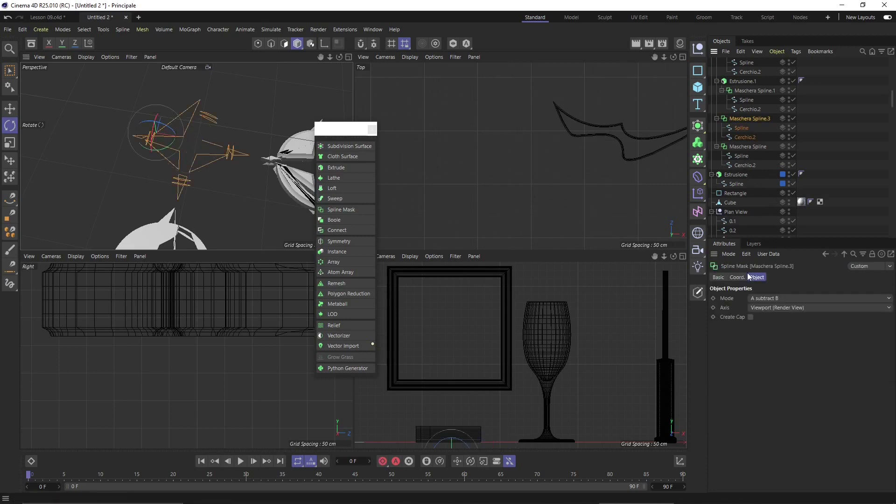
click(736, 278)
click(721, 277)
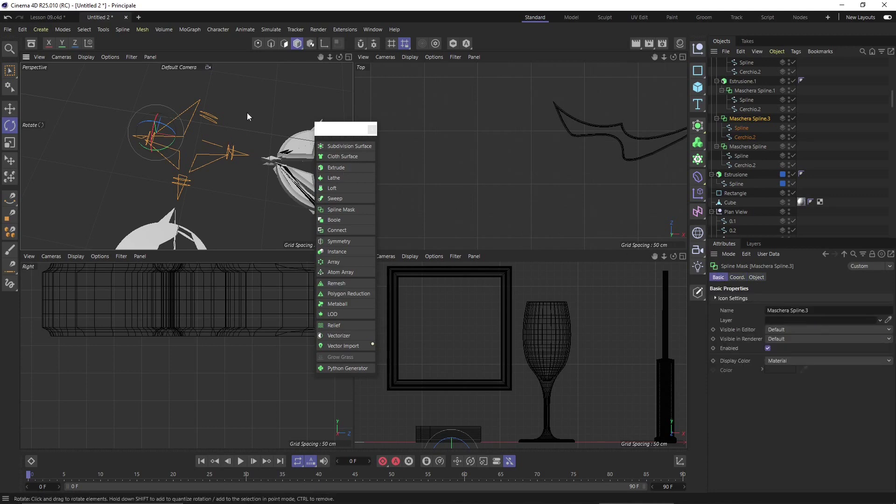
click(123, 146)
scroll(130, 151, down, 2)
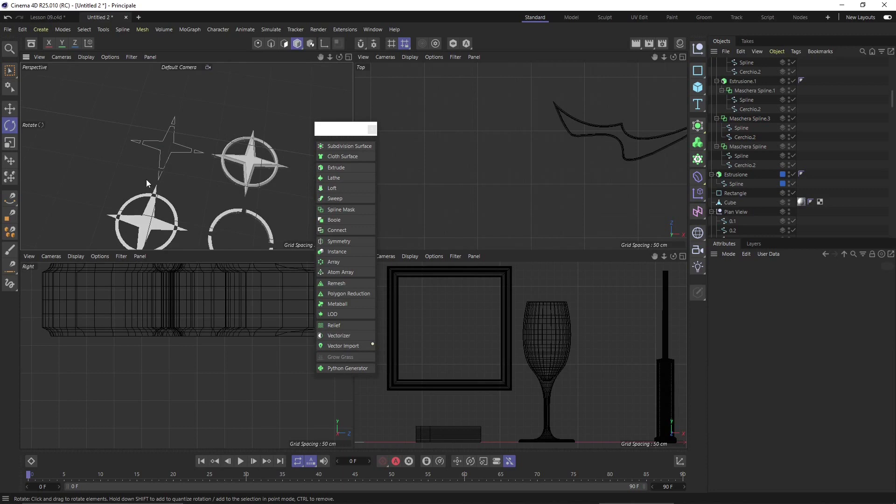
scroll(145, 175, down, 2)
click(158, 138)
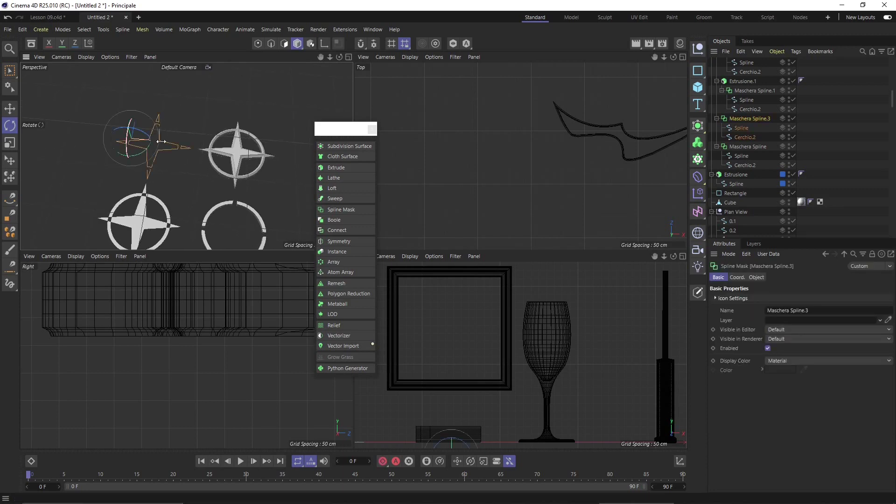
Move the Cerchio.2 circle and the star spline inside Maschera Spline.3 to test how the mask outline responds
key(e)
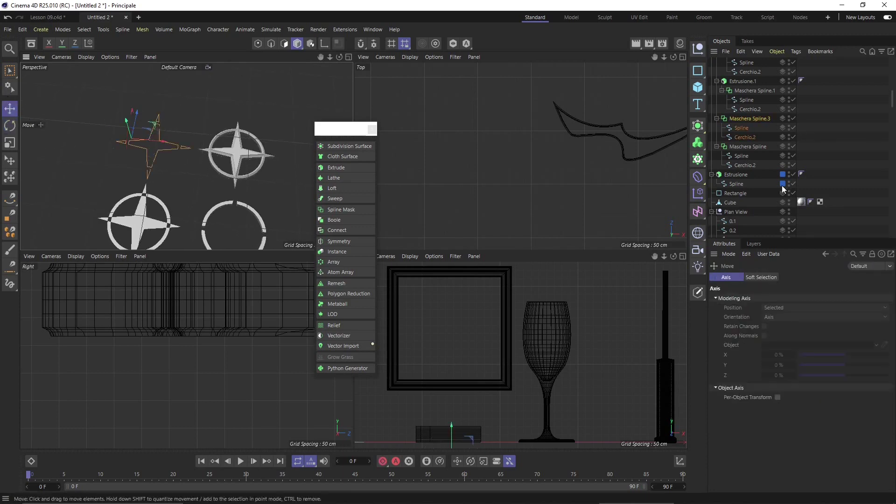
click(739, 138)
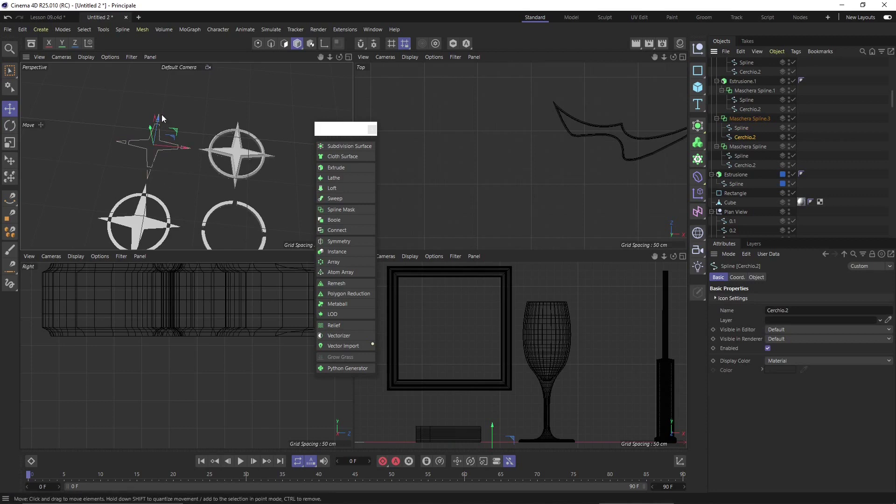
mouse_move(163, 119)
mouse_down()
mouse_move(154, 148)
mouse_move(157, 133)
mouse_up()
scroll(178, 140, up, 2)
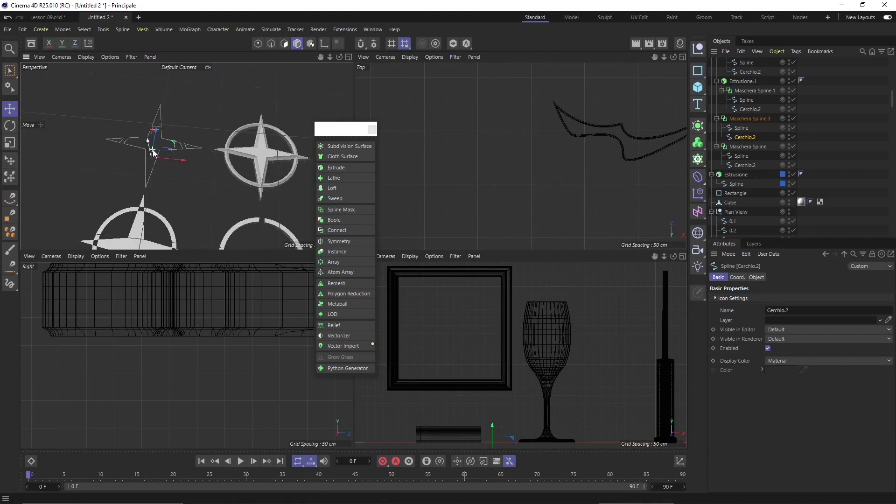
click(742, 128)
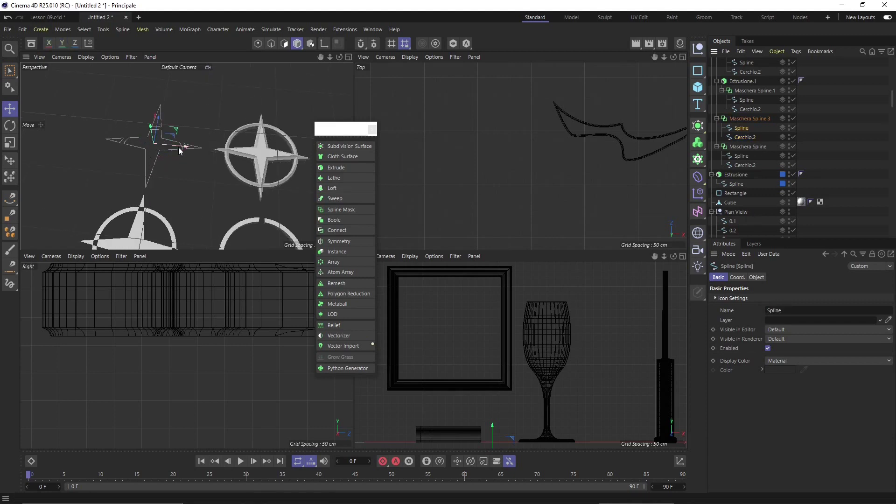
drag(178, 147, 164, 172)
Add a new Extrude generator and place the collapsed Maschera Spline.3 inside it
click(739, 119)
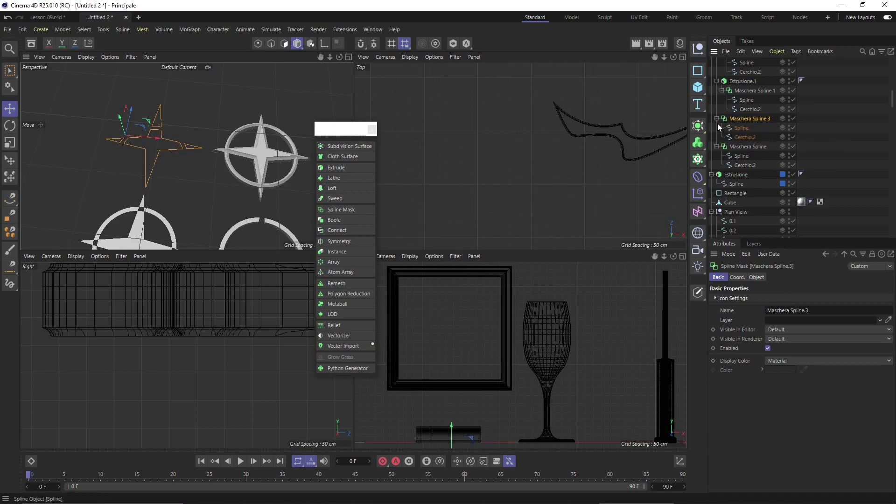
click(717, 122)
click(717, 118)
click(747, 119)
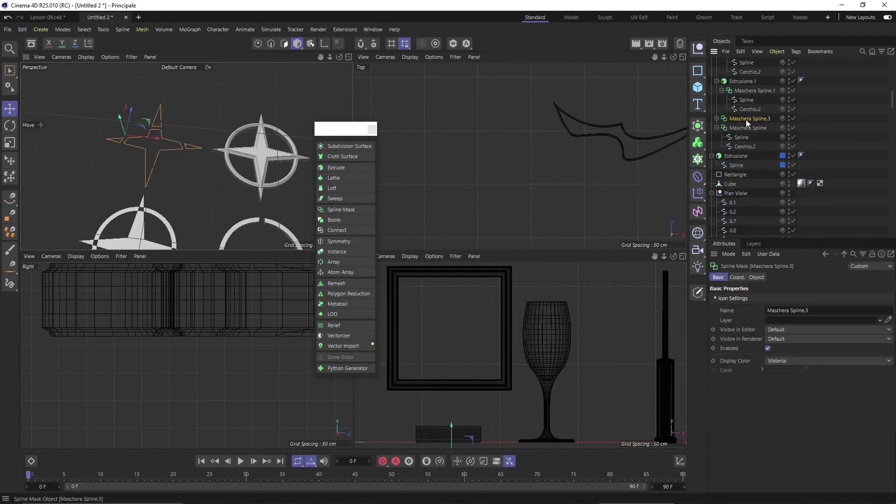
click(340, 168)
scroll(745, 87, up, 3)
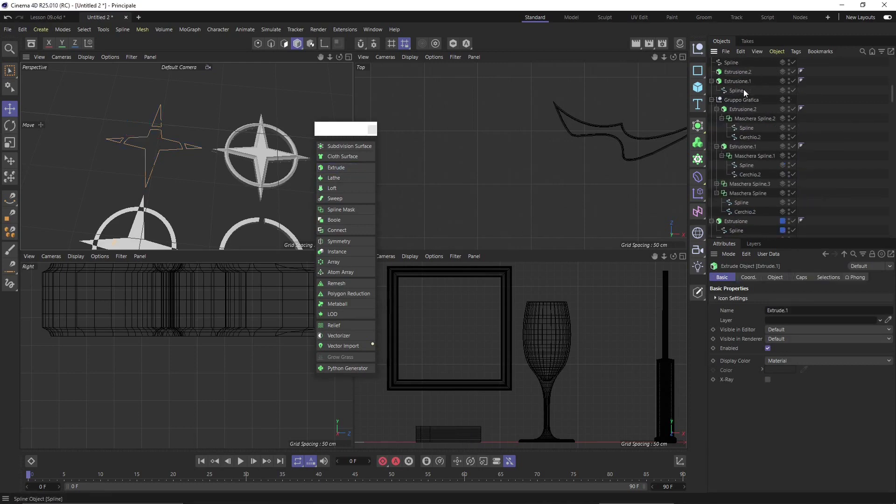
click(166, 137)
drag(739, 184, 730, 63)
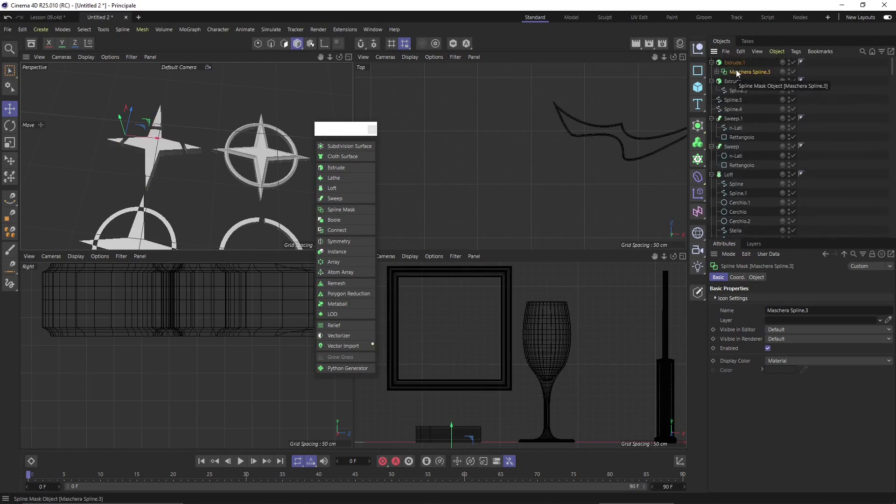
Expand Maschera Spline.3 under Extrude.1 and move its star spline slightly to alter the extruded mask shape
click(718, 72)
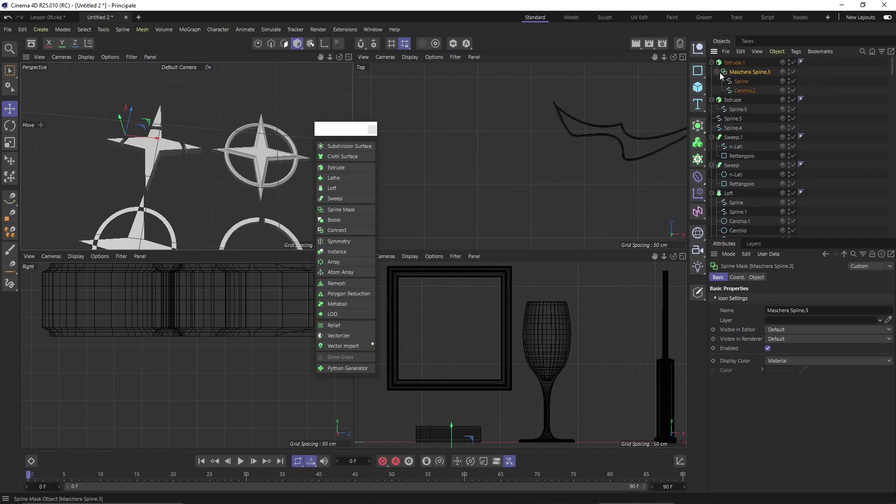
click(747, 79)
click(753, 90)
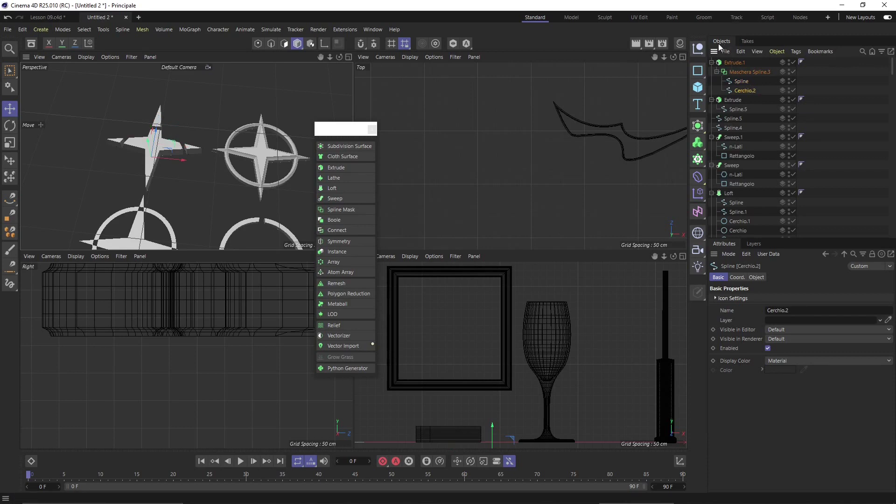
click(742, 82)
drag(174, 129, 195, 120)
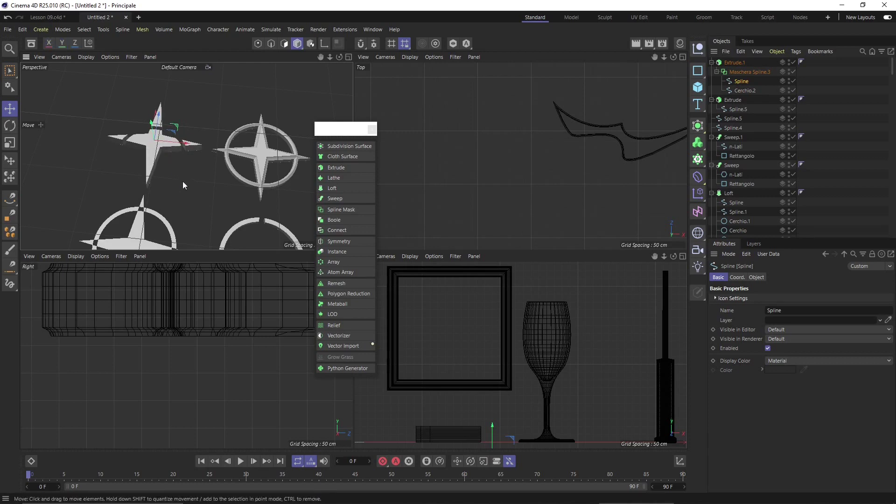
Check the cap settings of Extrude.1 and set its extrusion offset to 52 cm
click(740, 64)
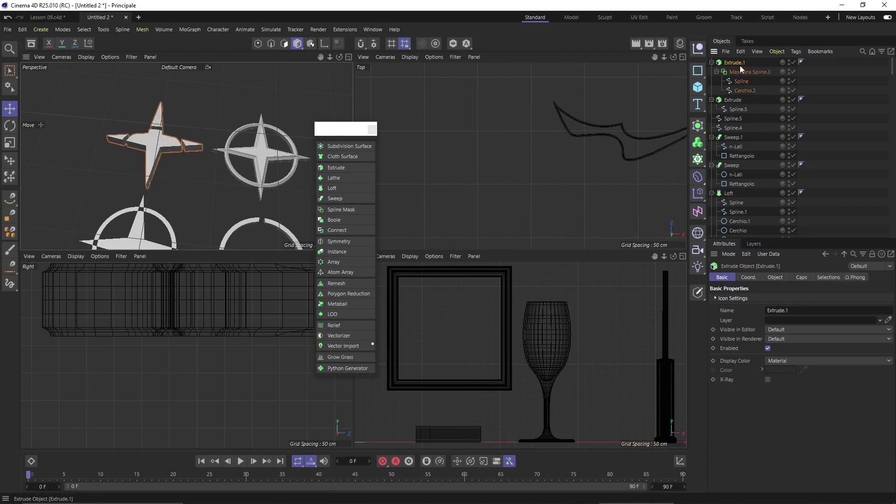
click(801, 278)
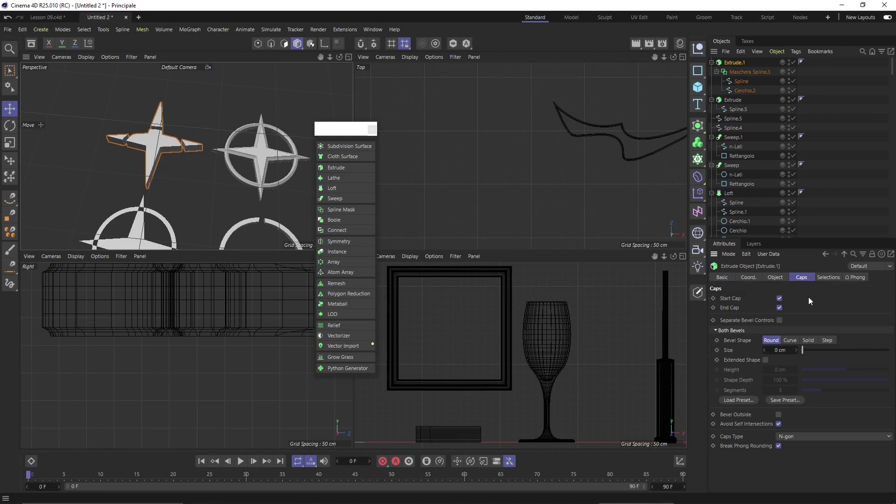
click(829, 277)
click(775, 278)
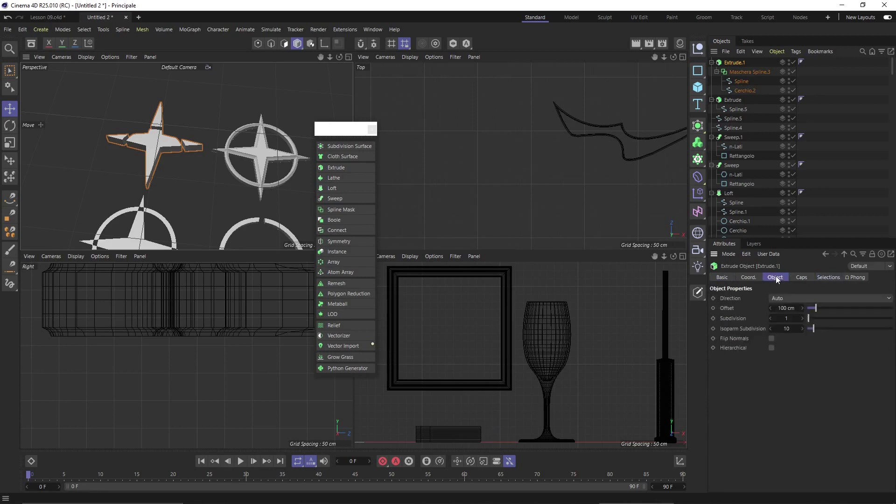
mouse_move(816, 307)
mouse_down()
mouse_move(836, 313)
mouse_move(816, 321)
mouse_up()
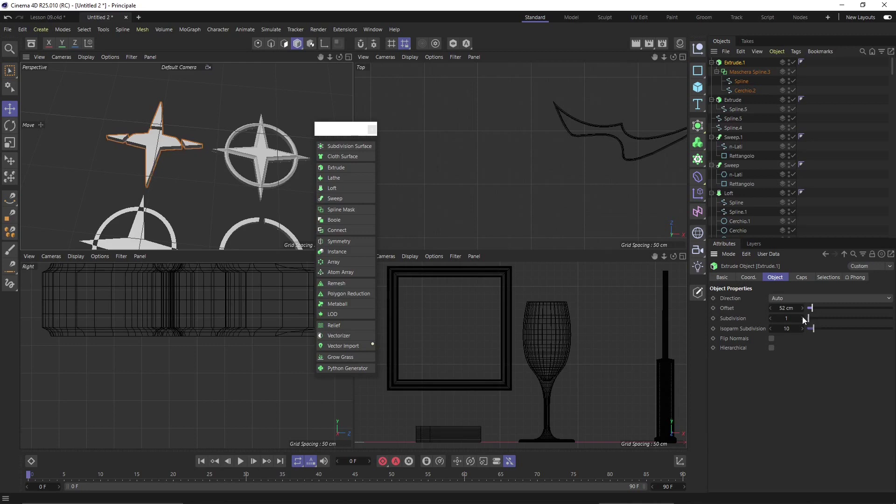
Set the cap bevel size of Extrude.1 to 30.95 cm, reduce its bevel segments, and deselect the object
click(802, 278)
drag(808, 352, 829, 357)
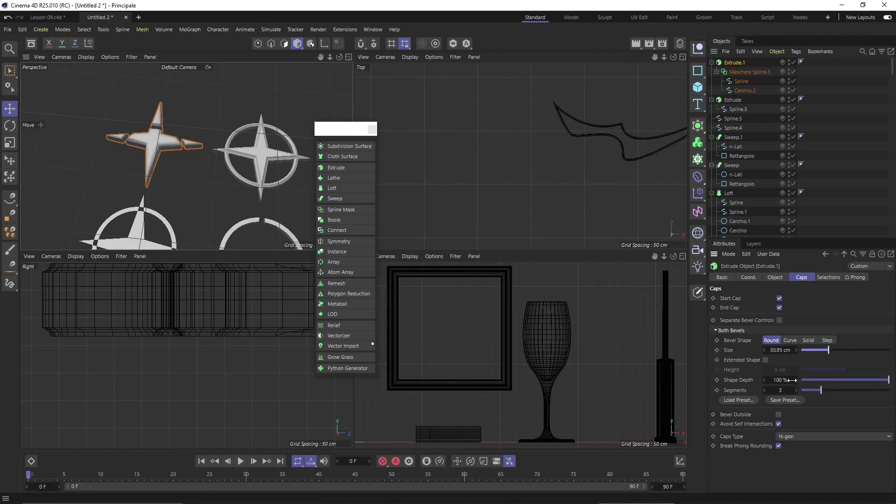
drag(819, 392, 802, 391)
click(125, 116)
Select the angled strip Extrusione.1 in the perspective view, and select its child Spline in the object hierarchy
scroll(124, 116, down, 3)
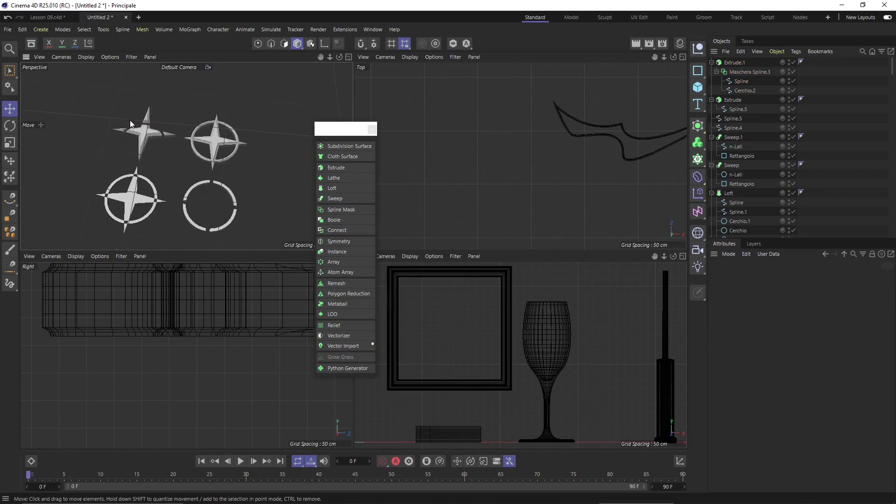
scroll(157, 149, down, 2)
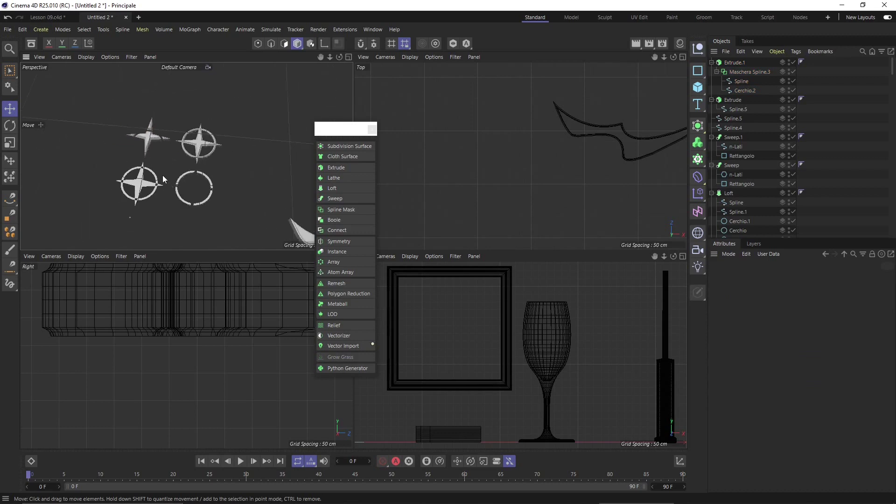
alt+drag(162, 175, 187, 169)
click(210, 112)
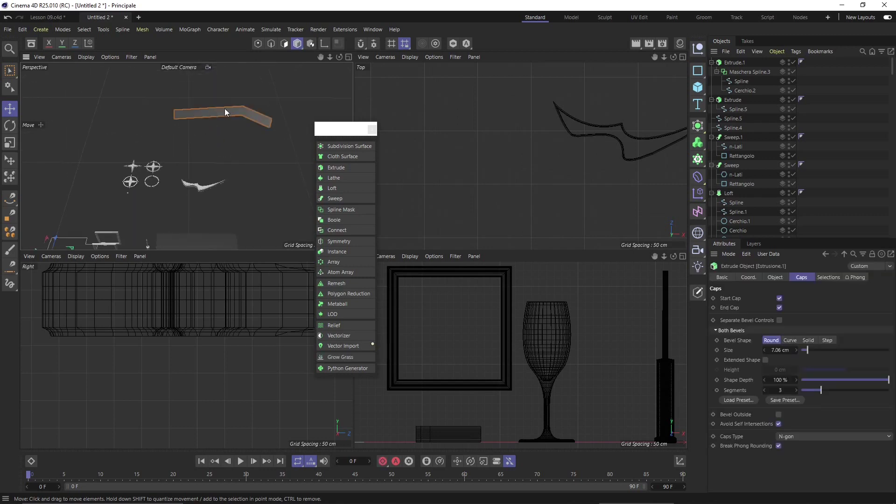
scroll(225, 109, up, 2)
scroll(726, 174, down, 5)
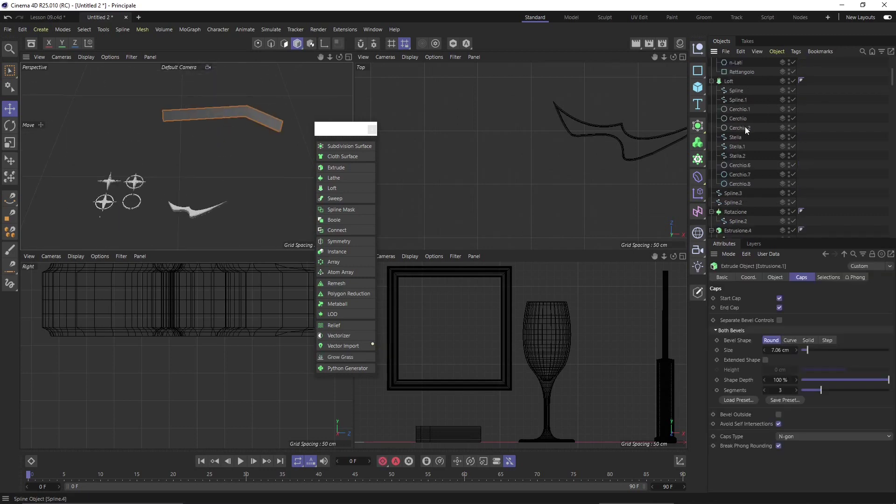
click(727, 174)
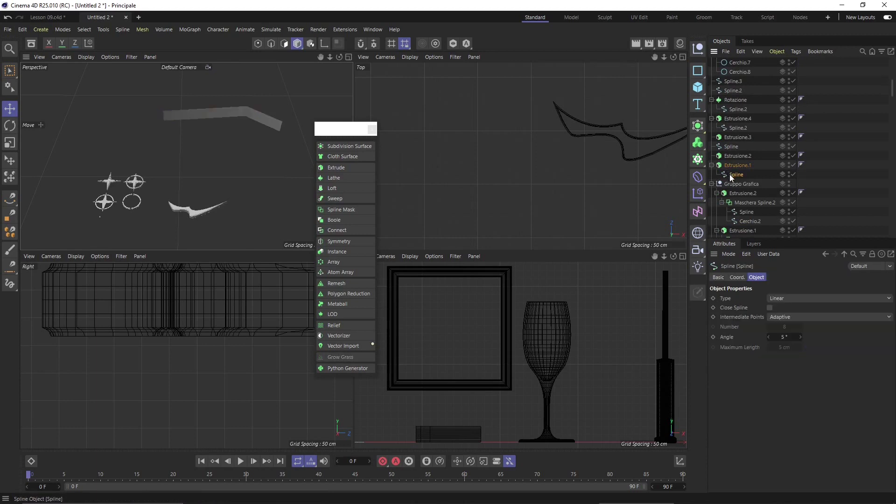
Disable the Extrusione.1 generator to examine its open source spline on its own, and re-enable the generator
click(793, 166)
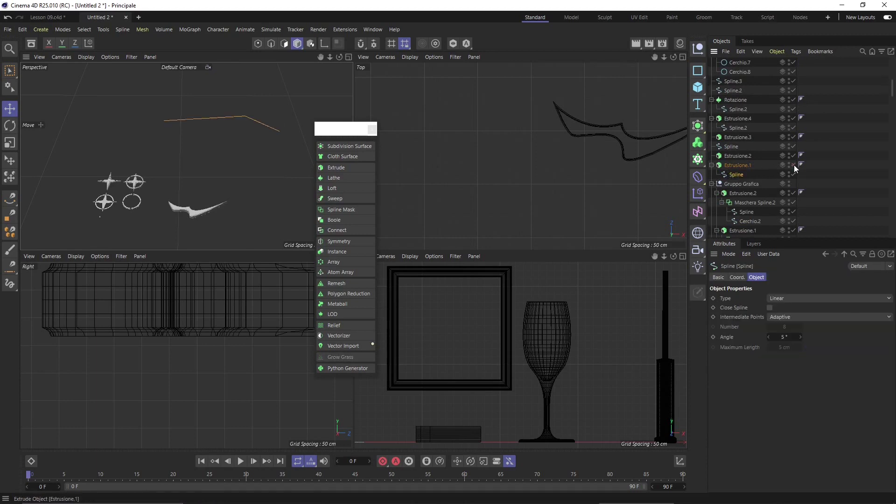
alt+middle_drag(237, 124, 197, 139)
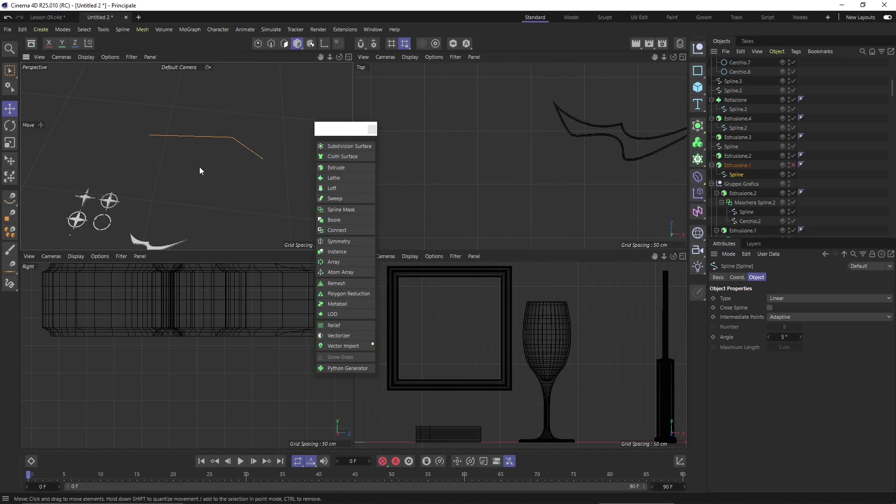
mouse_move(200, 167)
alt+middle_down()
mouse_move(204, 142)
mouse_move(210, 164)
alt+middle_up()
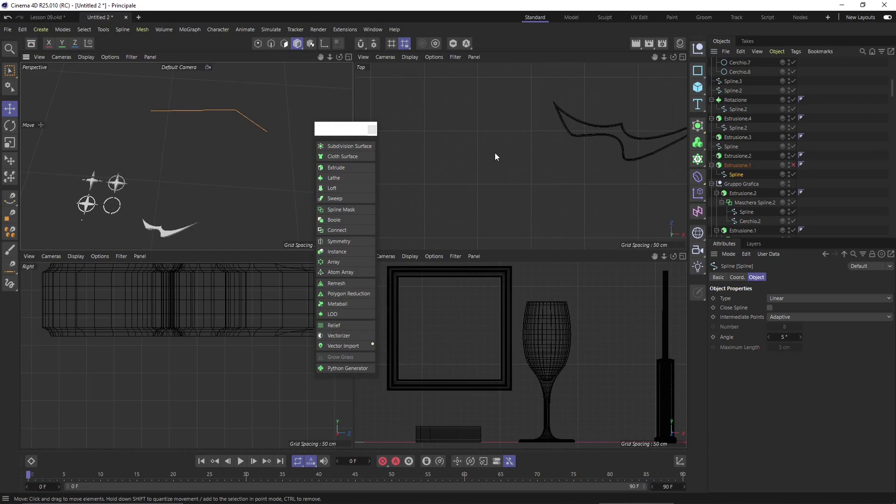
click(794, 166)
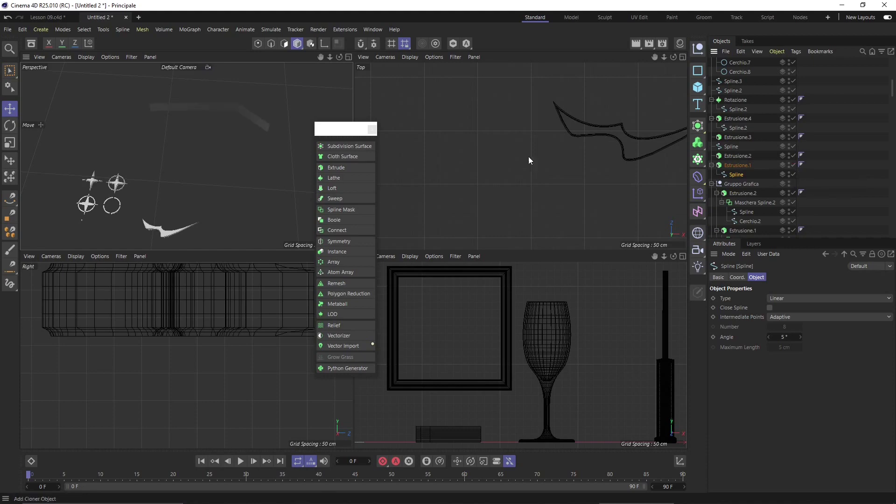